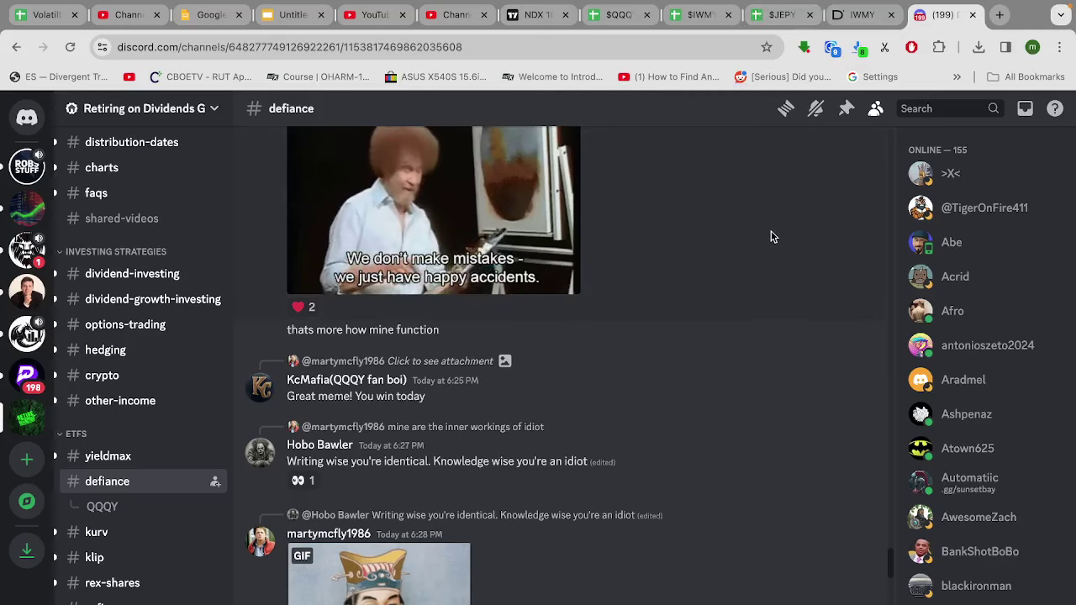
# - Read through today's messages in the Discord defiance channel down to the question about the IWMY closing trade
pyautogui.scroll(10, 772, 237)
pyautogui.scroll(10, 772, 237)
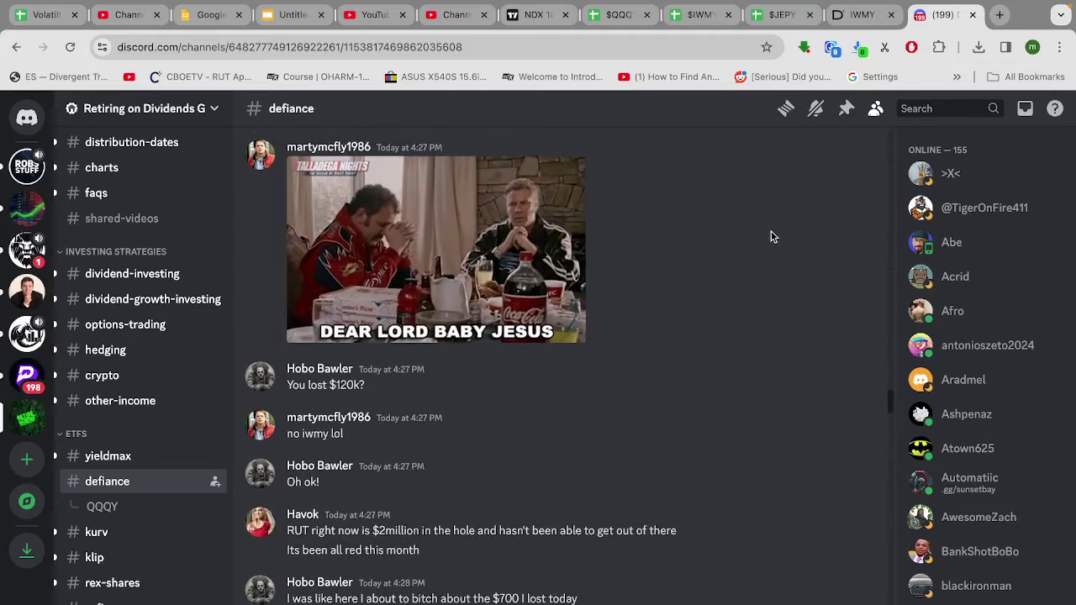
pyautogui.scroll(-15, 772, 237)
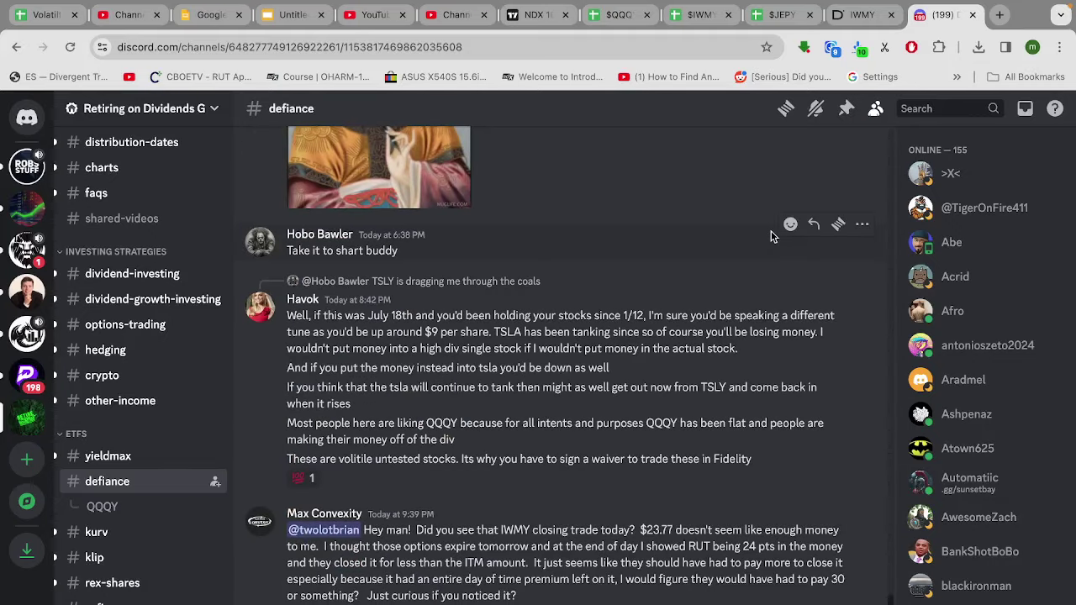
# - Review the $QQQY trade spreadsheet and the recent price boxes on TradingView's 30-minute NDX chart
pyautogui.click(612, 29)
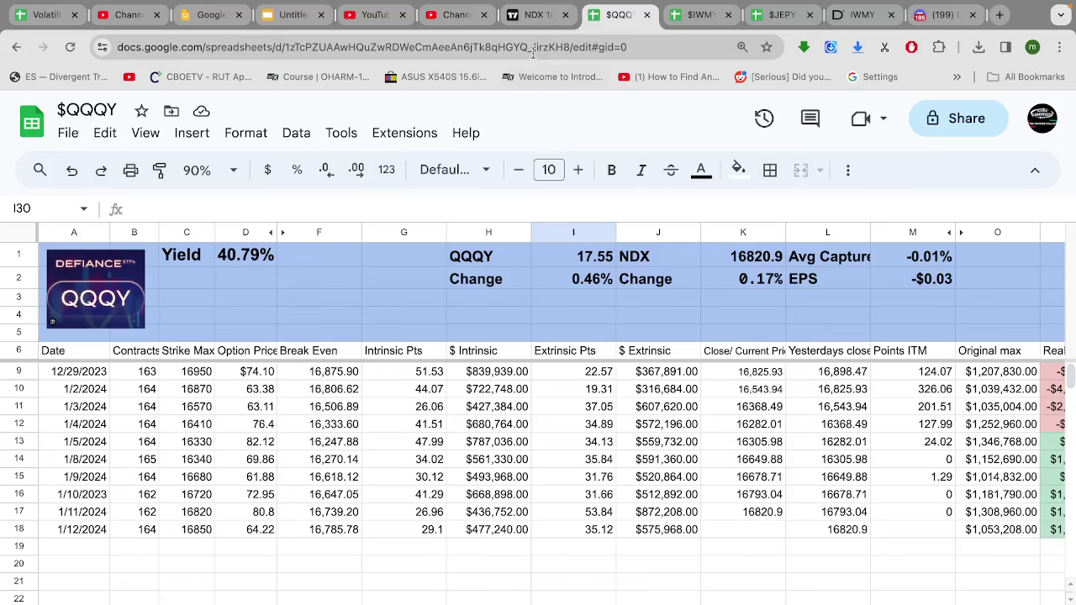
pyautogui.click(536, 21)
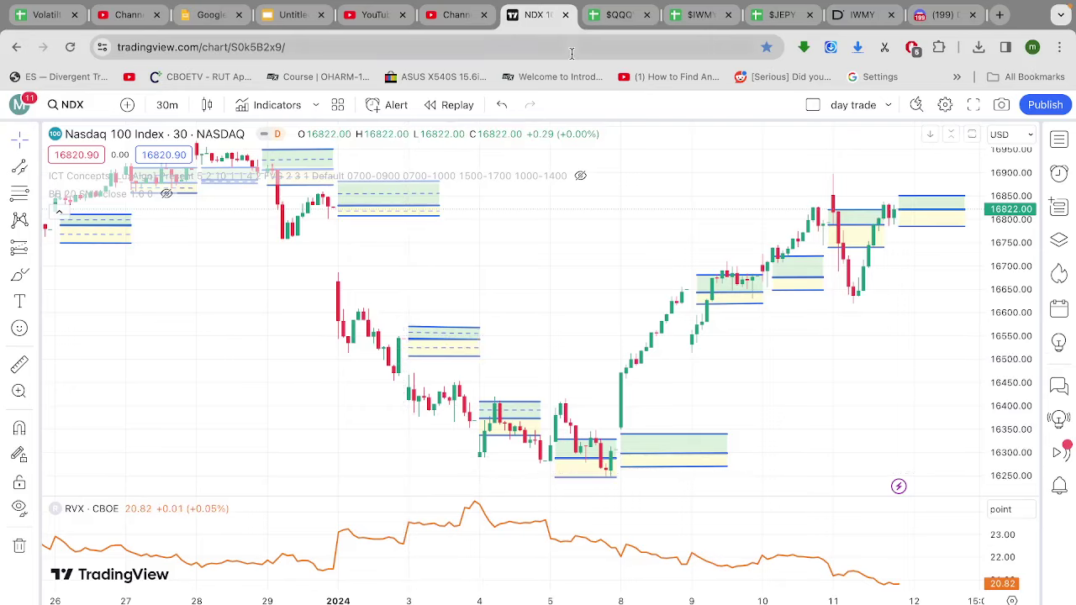
pyautogui.click(843, 215)
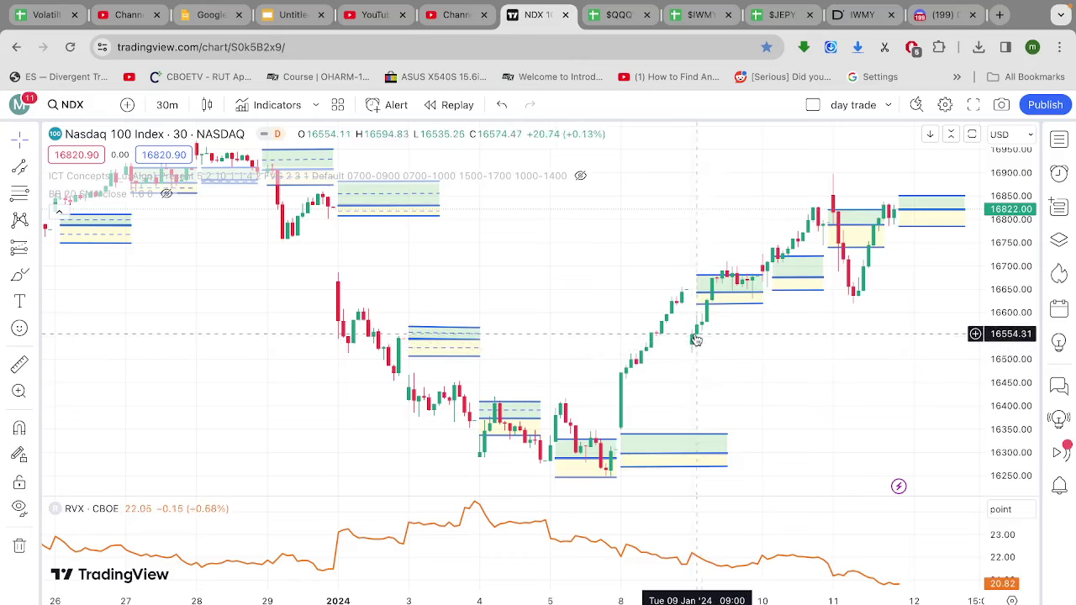
pyautogui.click(706, 304)
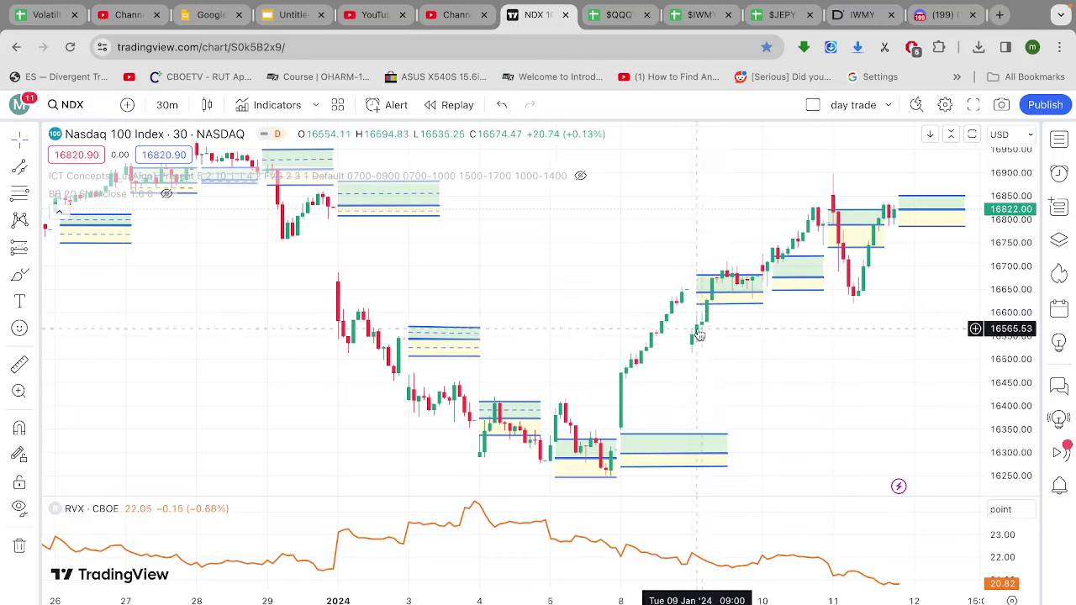
pyautogui.click(711, 305)
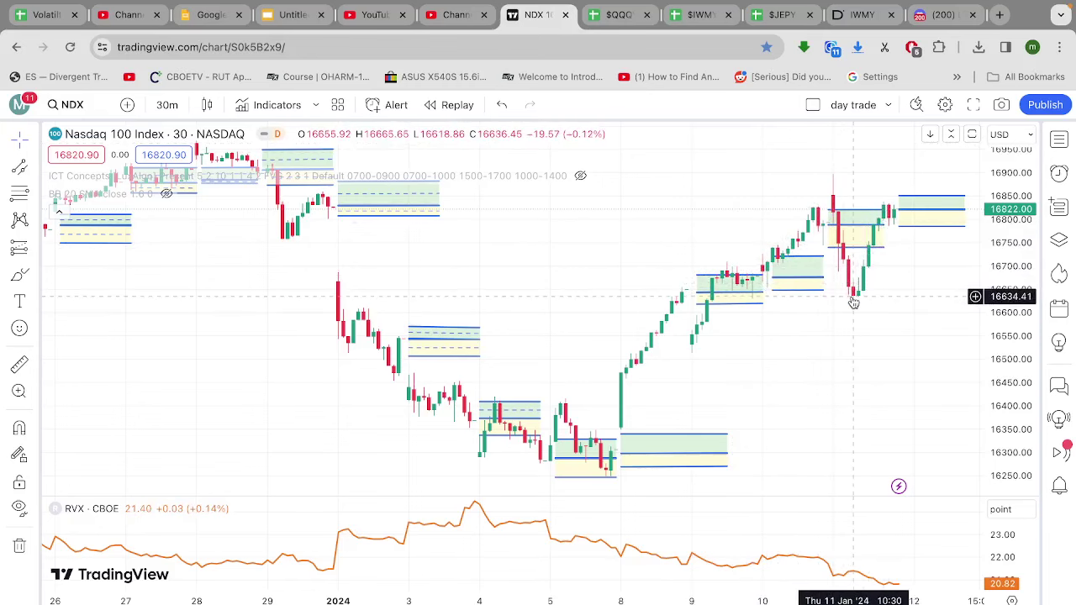
# - Change the chart's symbol from NDX to RUT, the US Small Cap 2000 index
pyautogui.click(94, 105)
pyautogui.write('RUT')
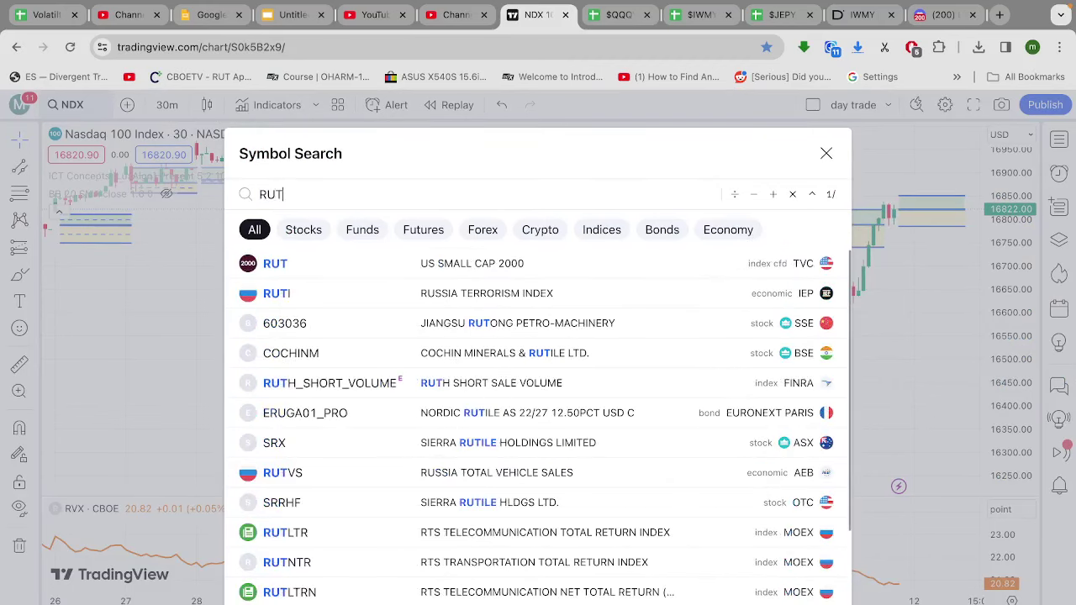
pyautogui.press('Return')
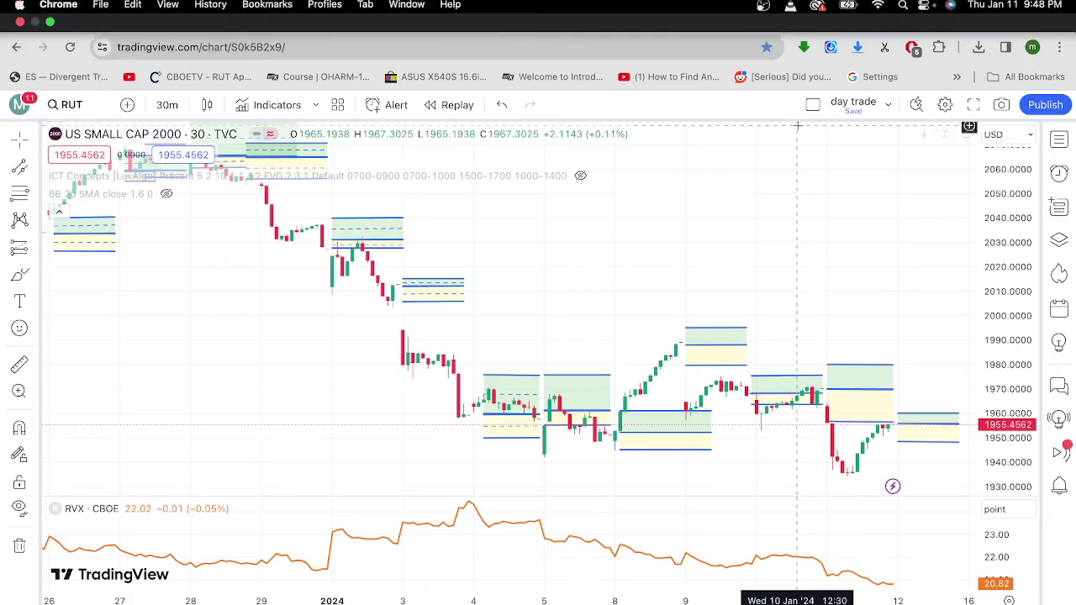
# - Open the downloaded IWMY-IntraDay (53).csv to check the day's RUTW option trades, and return to the RUT chart
pyautogui.click(1009, 599)
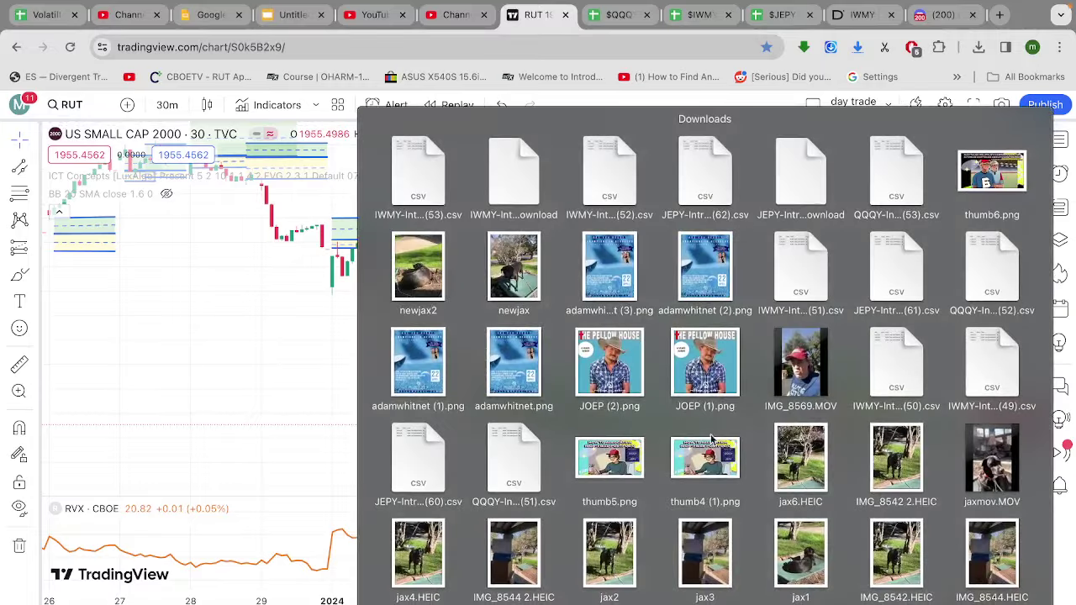
pyautogui.click(422, 178)
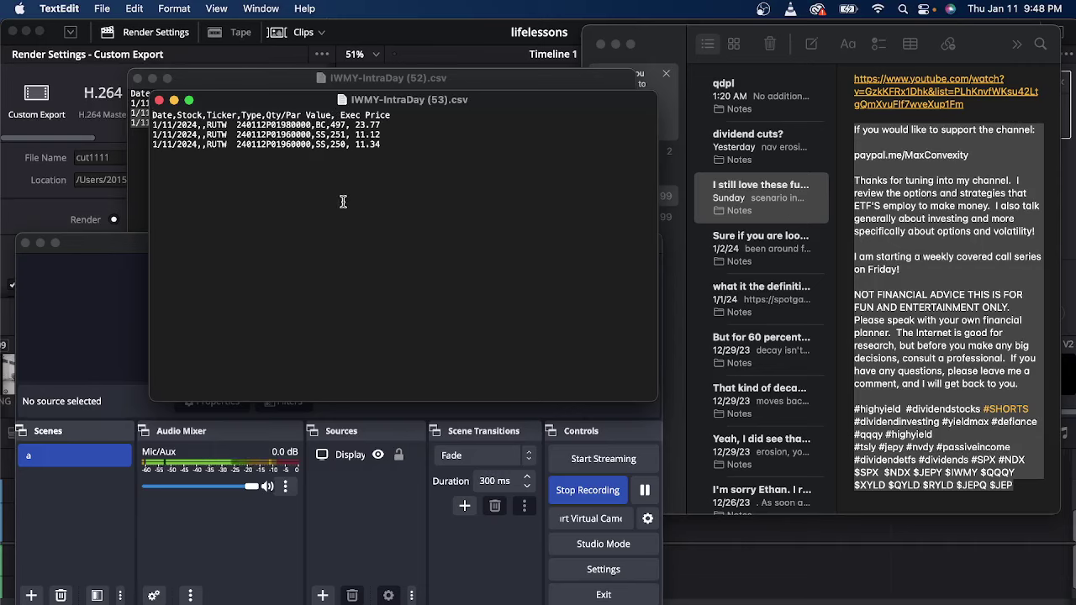
pyautogui.hotkey('ctrl', 'Right')
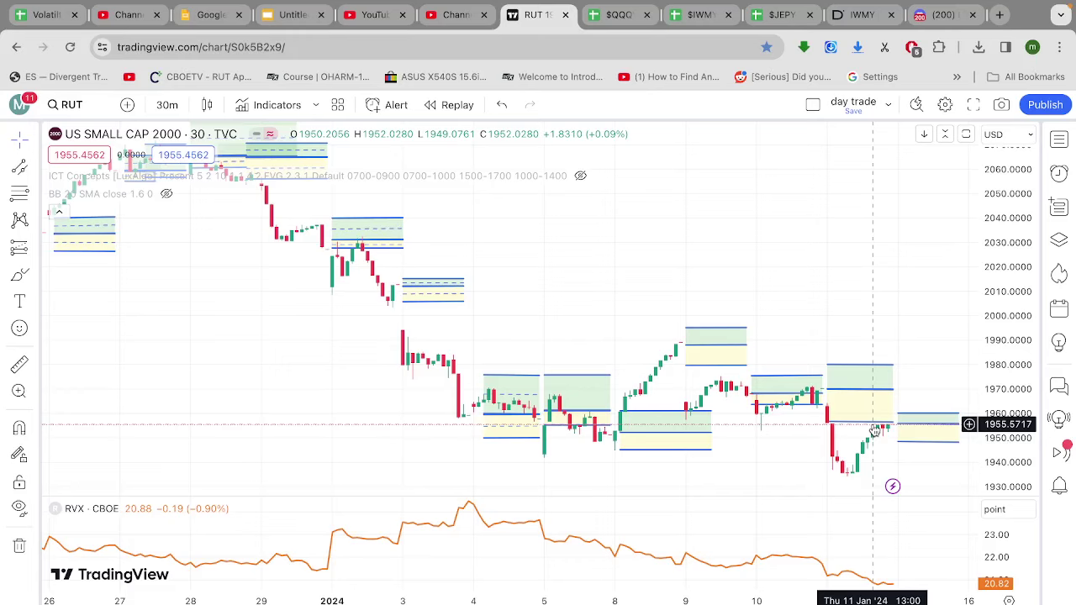
# - Add a thumbs-up reaction to the "One sec Max. Just looking at it" reply in the Discord defiance channel
pyautogui.click(943, 14)
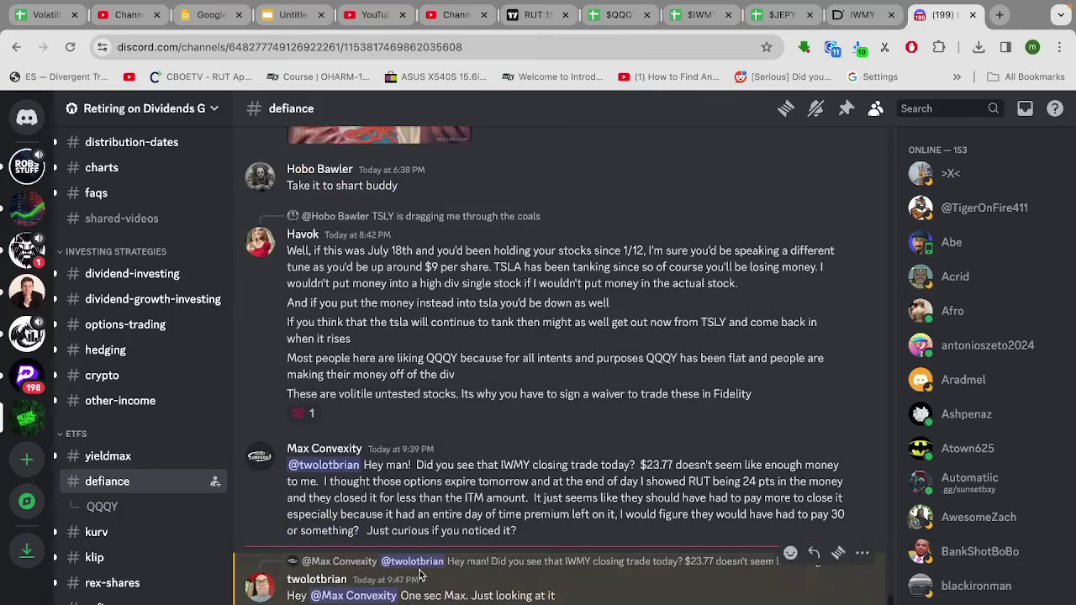
pyautogui.click(792, 554)
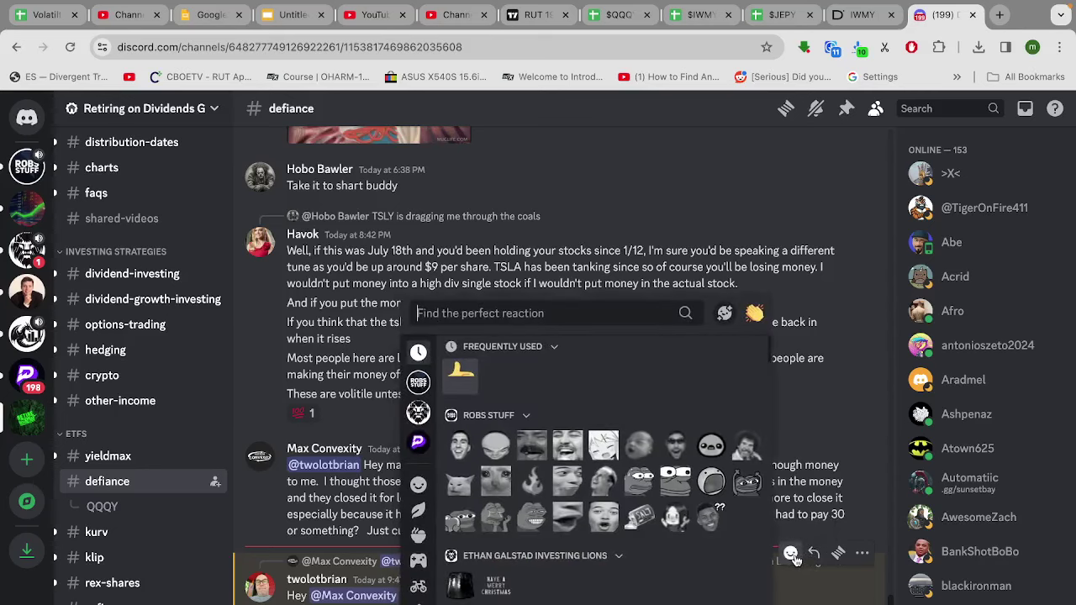
pyautogui.click(464, 375)
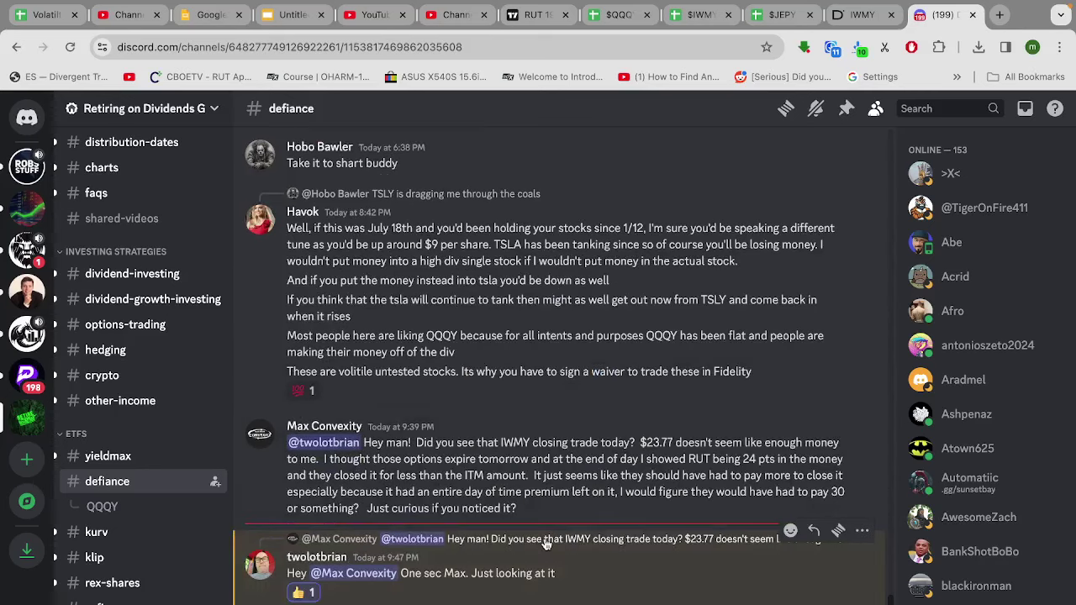
# - Look over the Defiance IWMY holdings page and the $JEPY and $IWMY 2024 trade spreadsheets
pyautogui.click(870, 23)
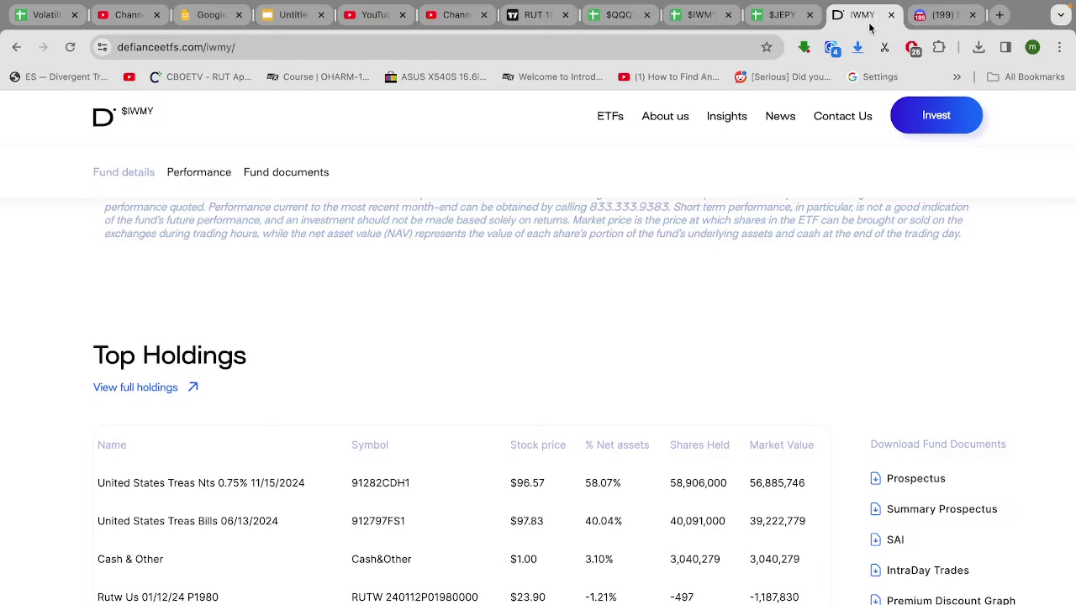
pyautogui.click(781, 24)
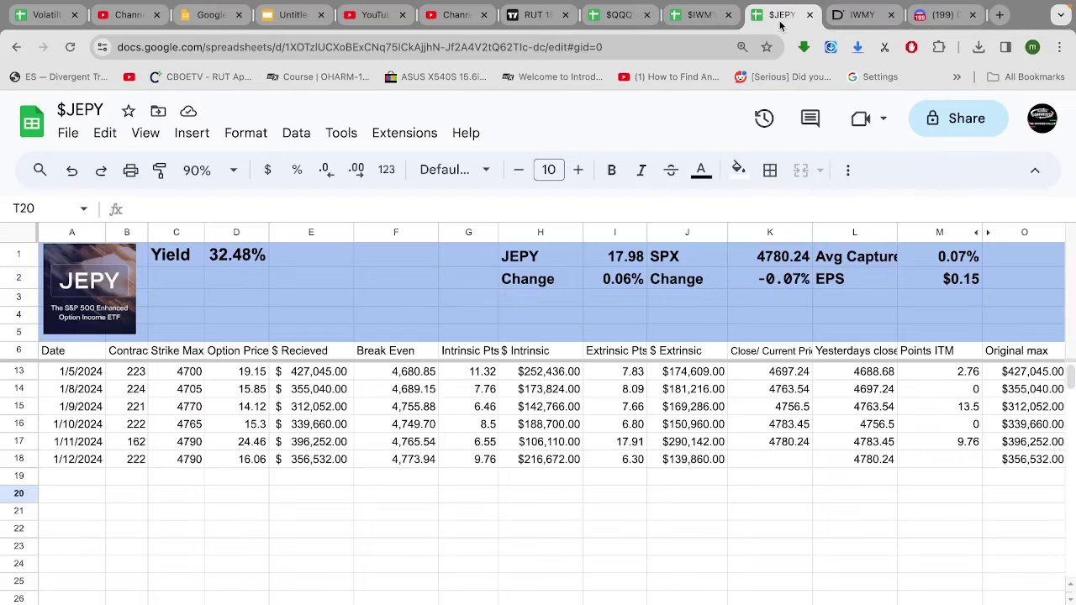
pyautogui.click(709, 26)
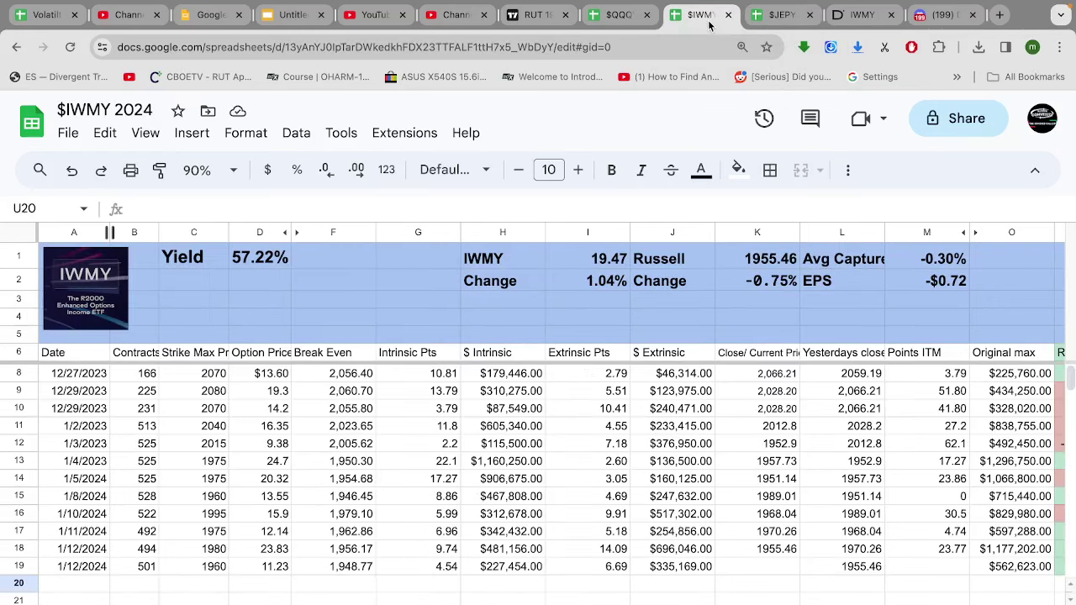
# - Return to TradingView, switch the chart to the S&P 500 index (SPX), and inspect the January 9–10 price action
pyautogui.click(538, 20)
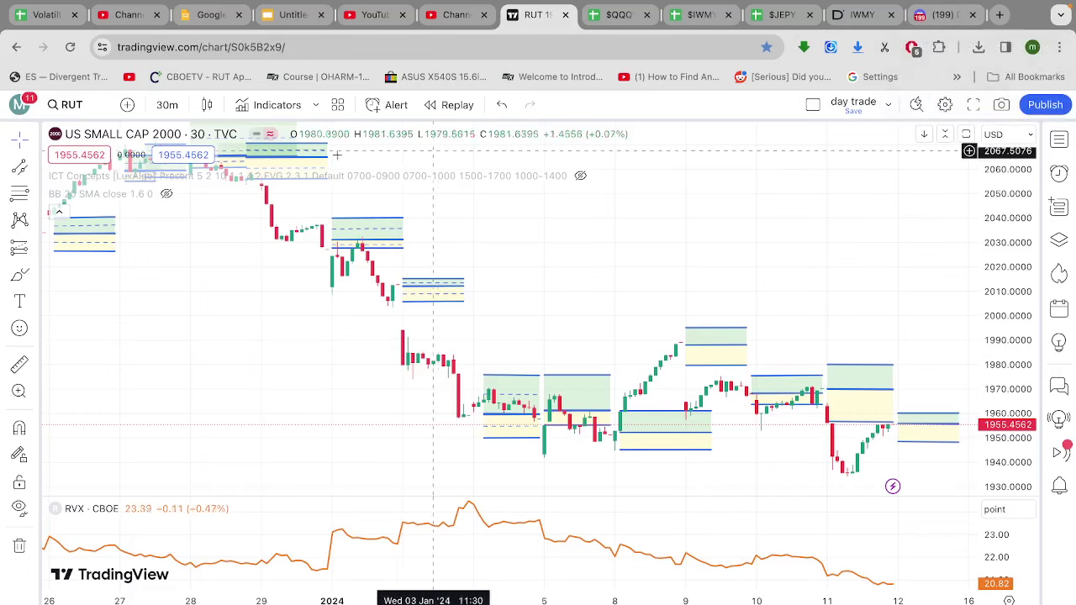
pyautogui.click(71, 105)
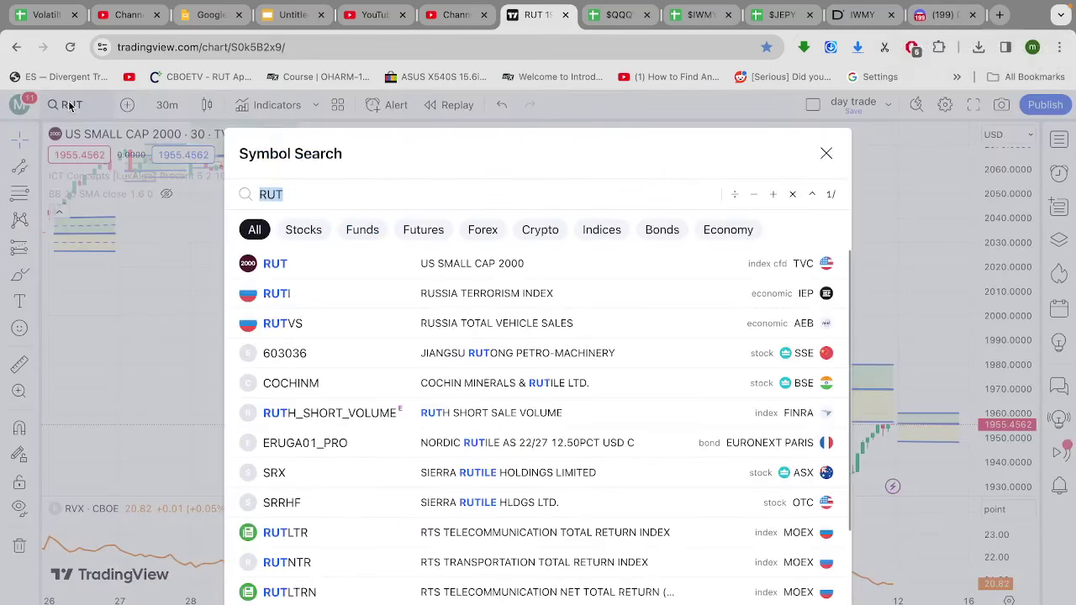
pyautogui.write('SPX')
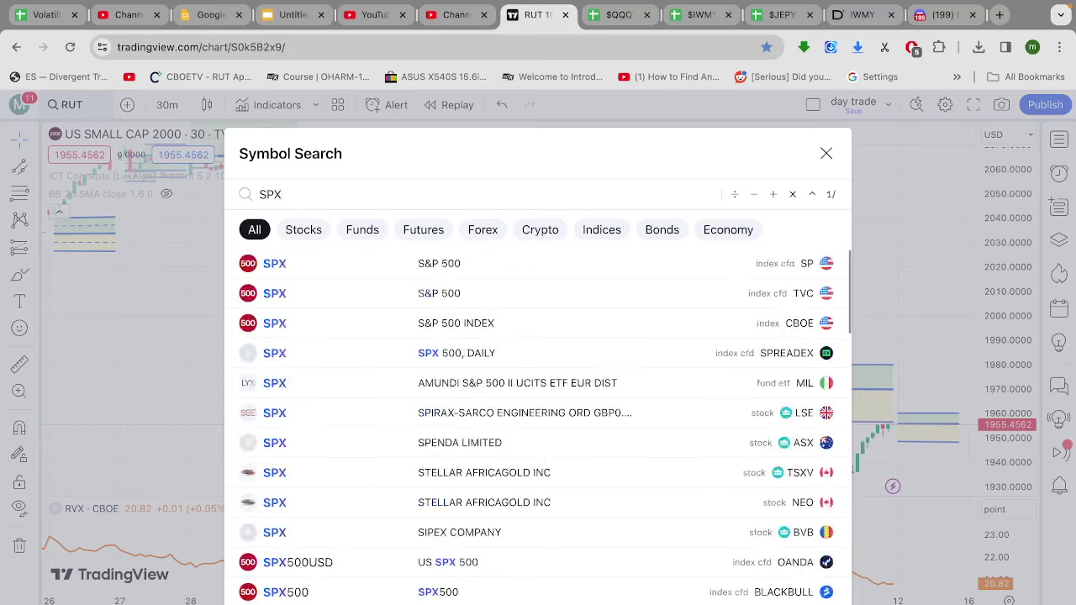
pyautogui.press('Return')
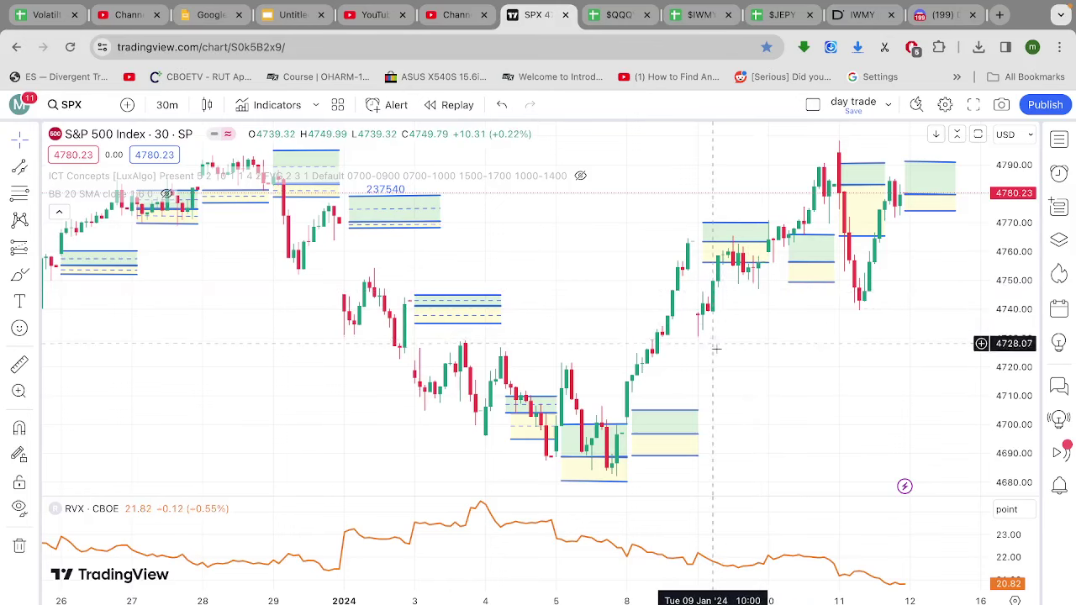
pyautogui.click(808, 261)
pyautogui.click(794, 250)
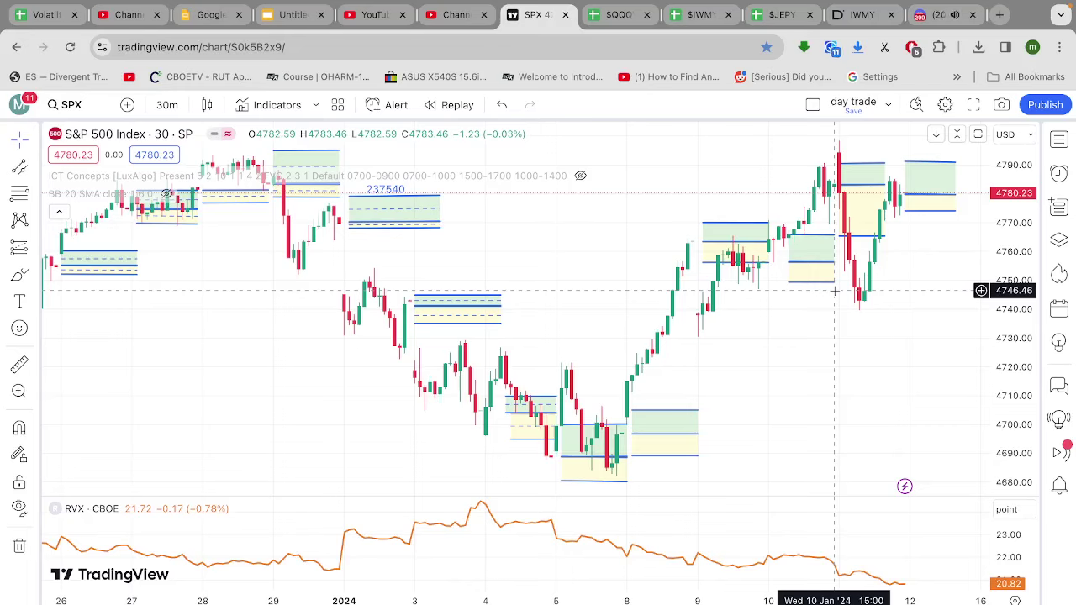
# - Read the new Discord replies about the IWMY closing trade in the defiance channel
pyautogui.click(942, 23)
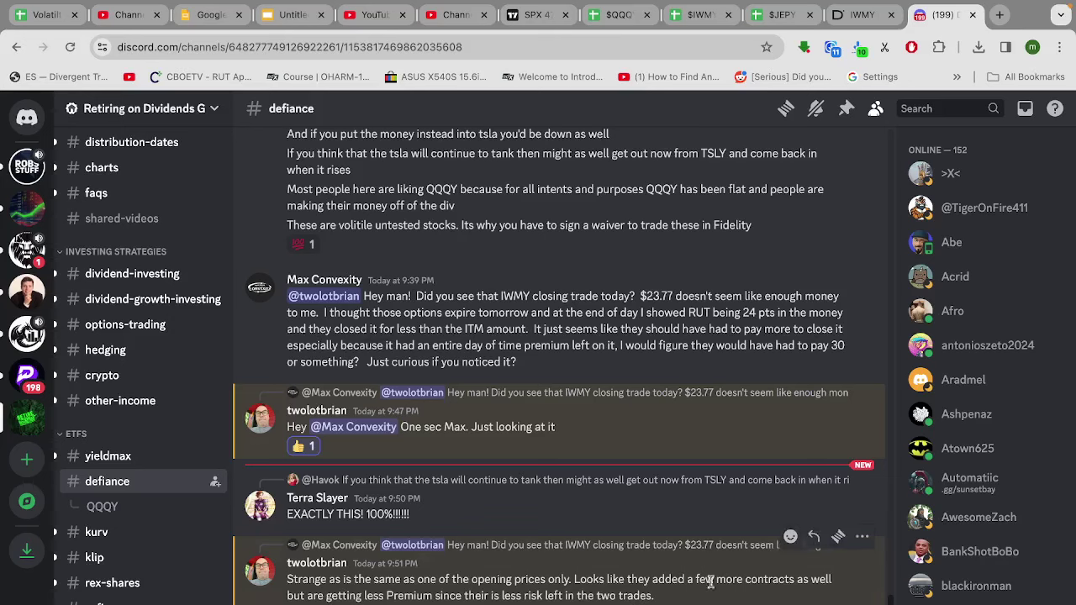
pyautogui.scroll(-1, 818, 538)
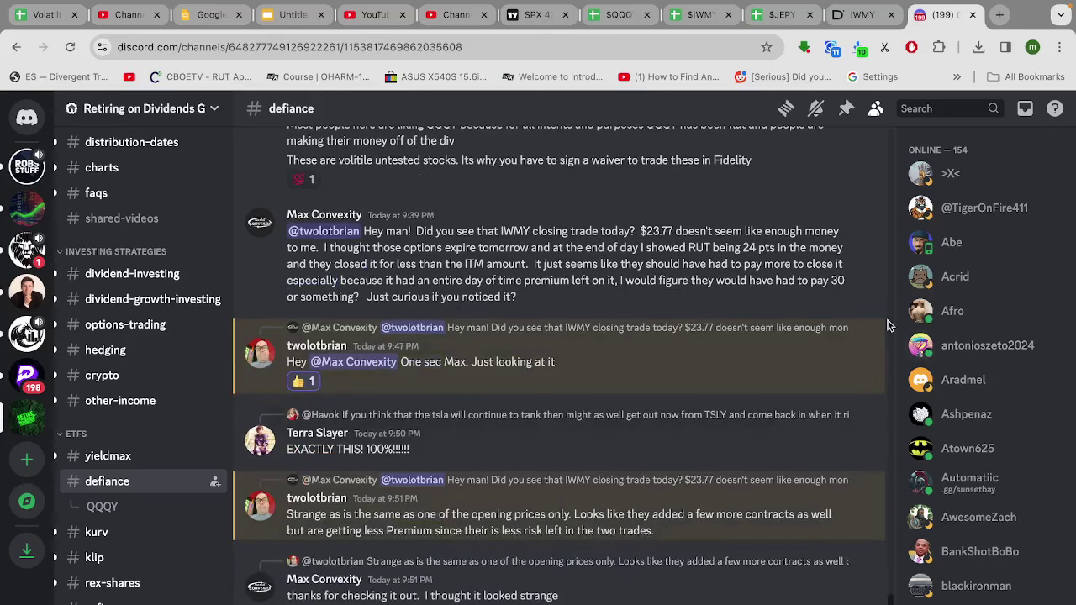
# - Check the Defiance IWMY fund page and the video upload progress in YouTube Studio
pyautogui.click(862, 15)
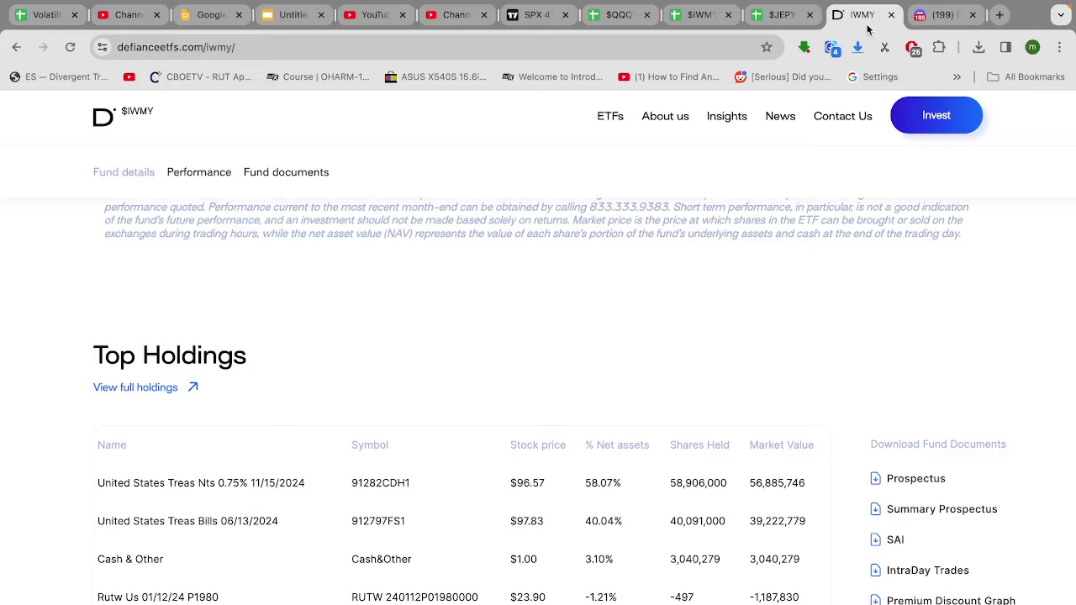
pyautogui.click(465, 17)
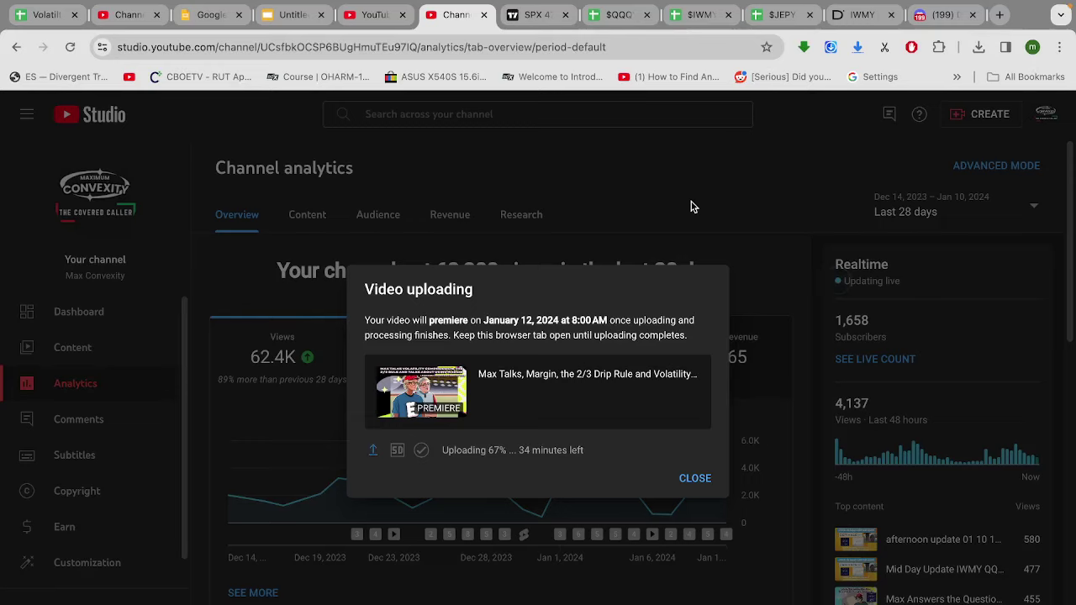
# - Examine the $QQQY spreadsheet's trade rows, comparing strikes, points in the money, realized profit, capture percentage and EPS
pyautogui.click(619, 25)
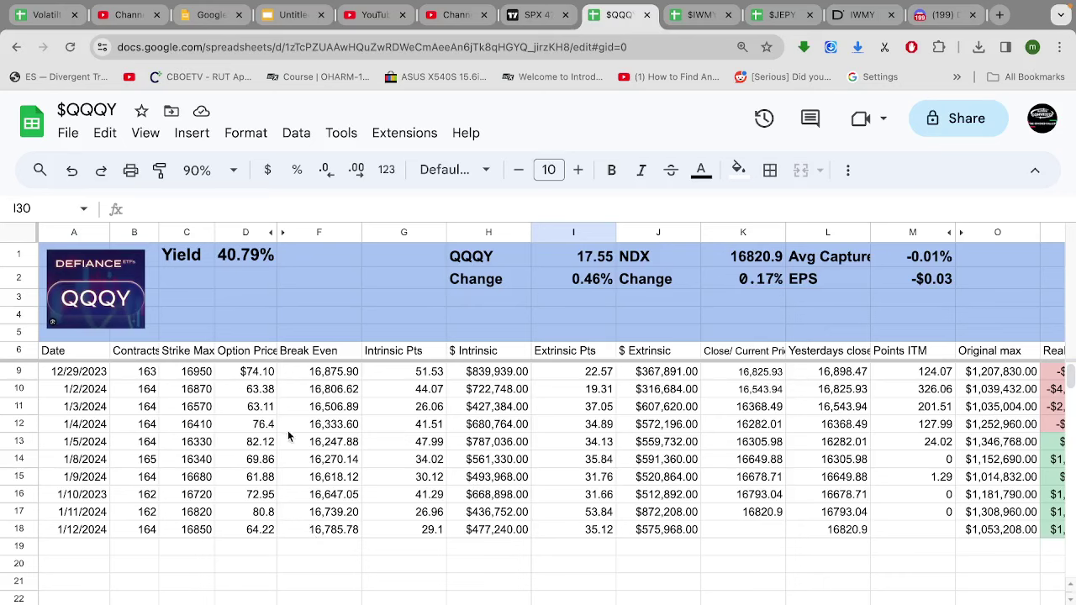
pyautogui.hscroll(2, 428, 565)
pyautogui.hscroll(3, 429, 559)
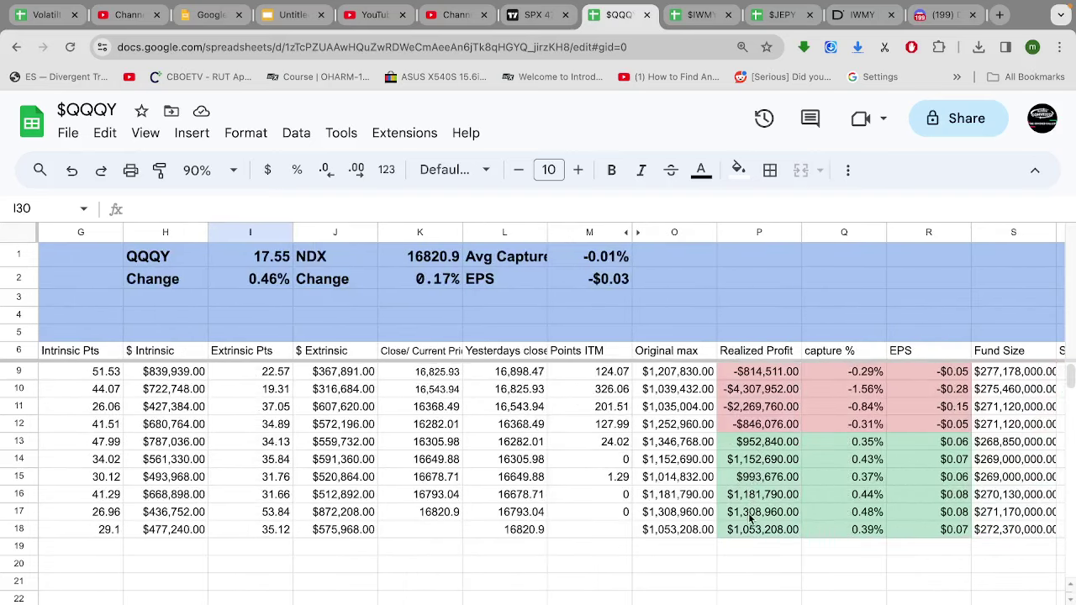
pyautogui.scroll(1, 751, 502)
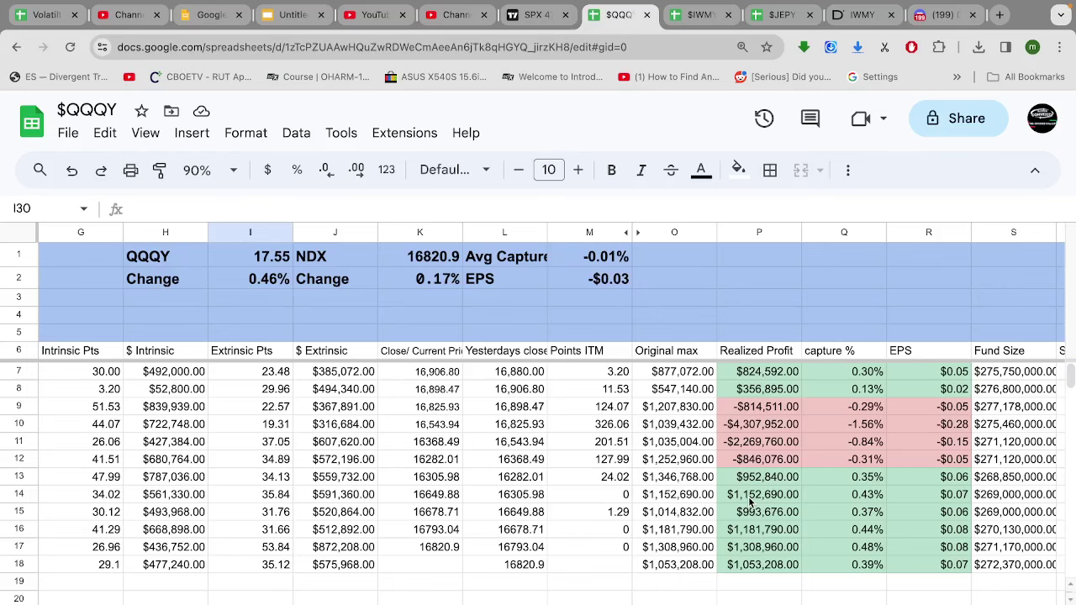
pyautogui.scroll(-2, 751, 502)
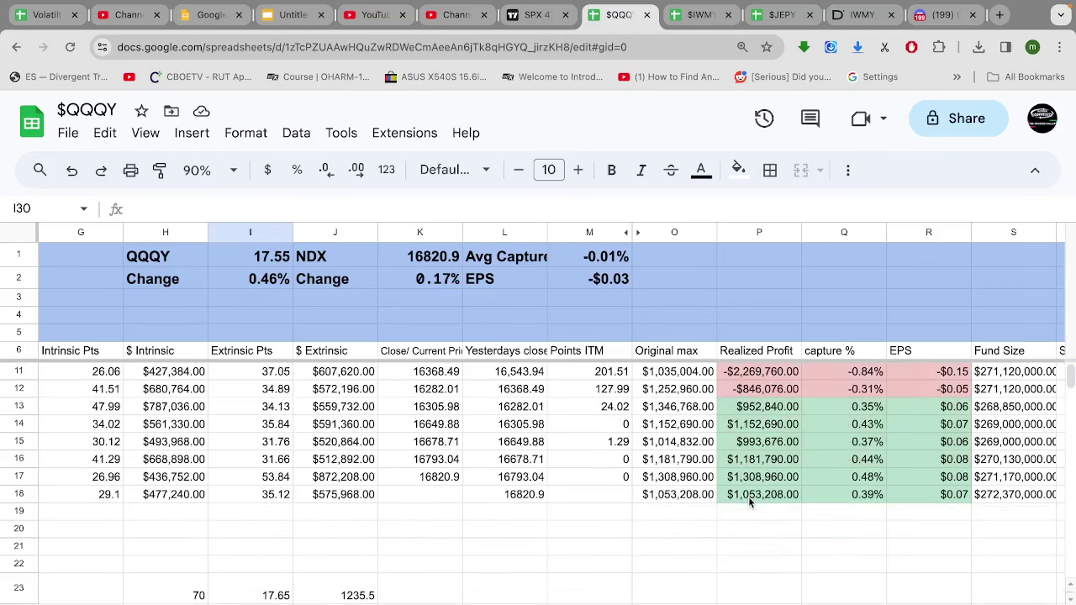
pyautogui.scroll(1, 751, 502)
pyautogui.hscroll(2, 751, 503)
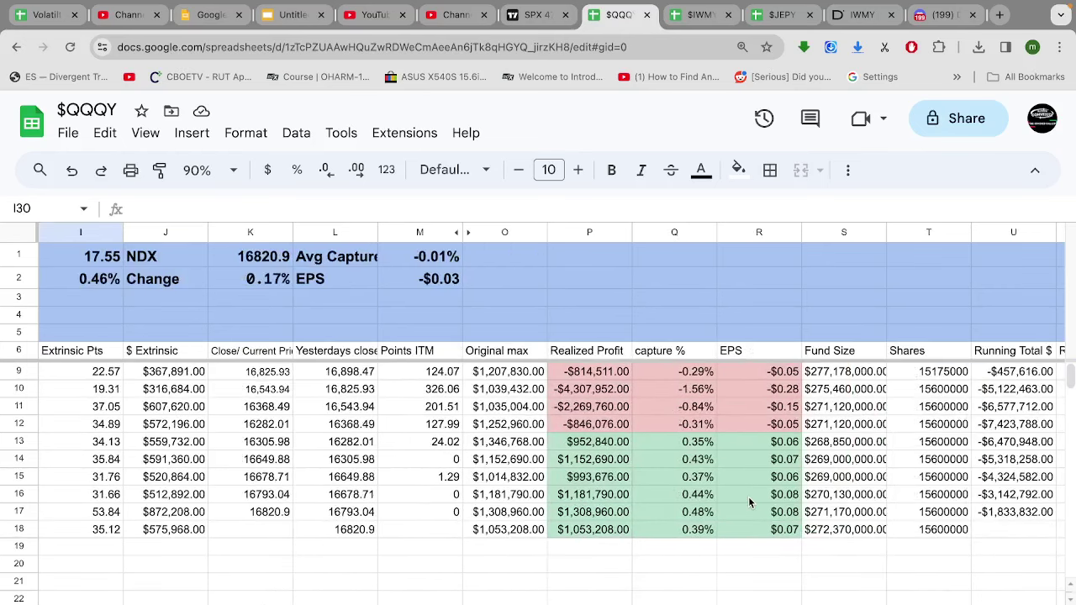
pyautogui.hscroll(-5, 751, 502)
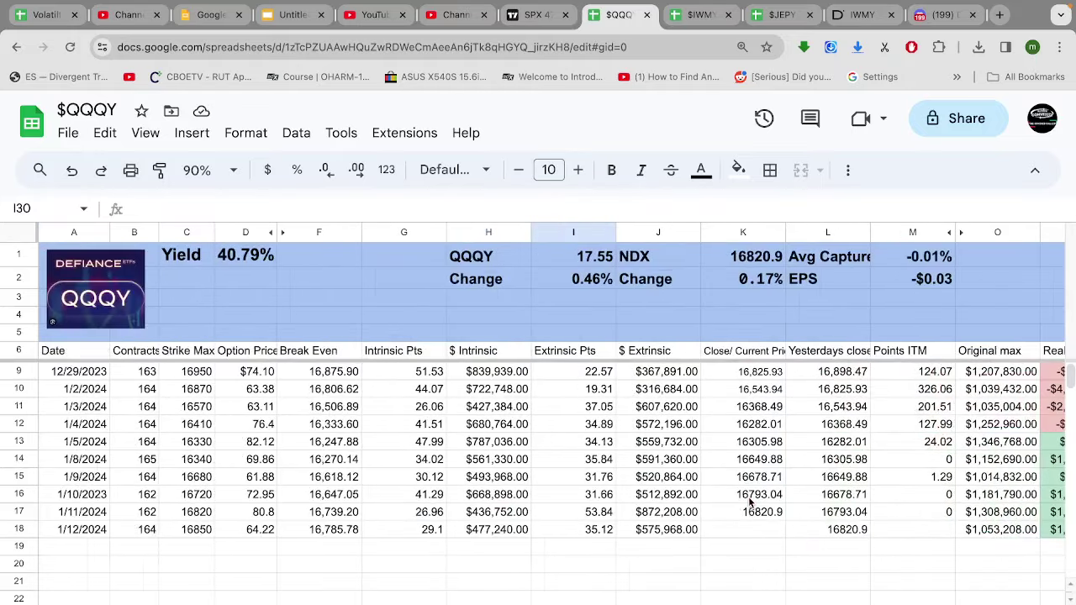
pyautogui.hscroll(2, 751, 502)
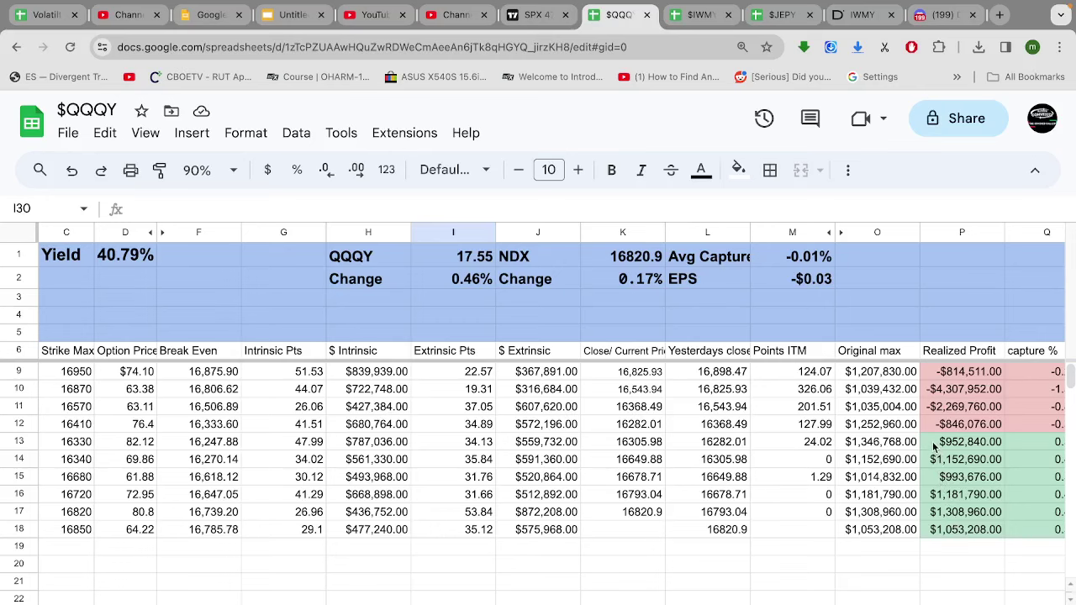
pyautogui.scroll(1, 933, 445)
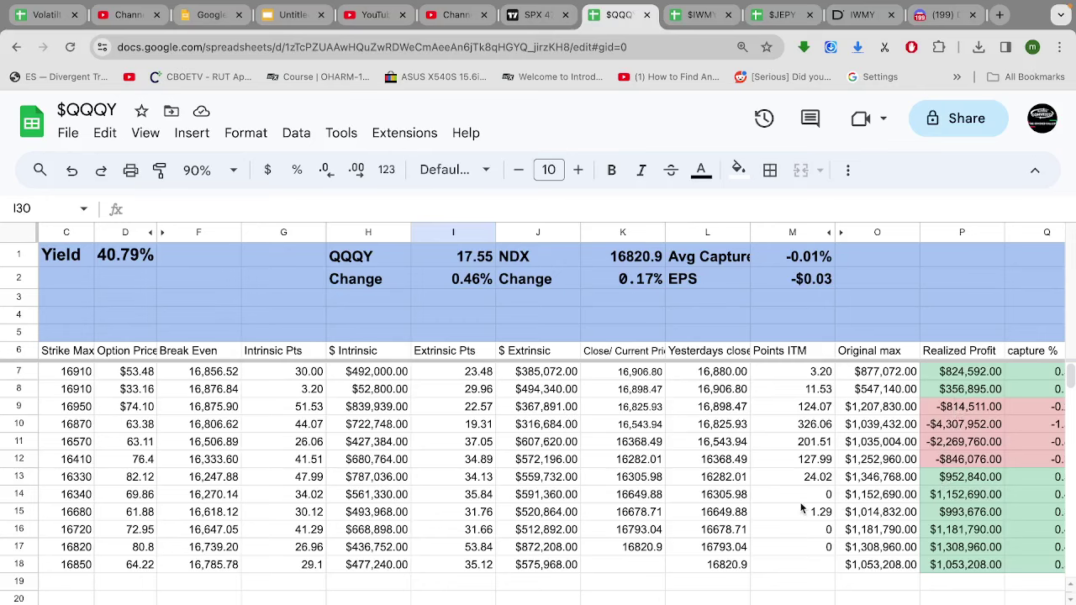
# - Fill the Running Estimate formulas from V17:W17 down into row 18 of the $QQQY spreadsheet
pyautogui.hscroll(4, 801, 508)
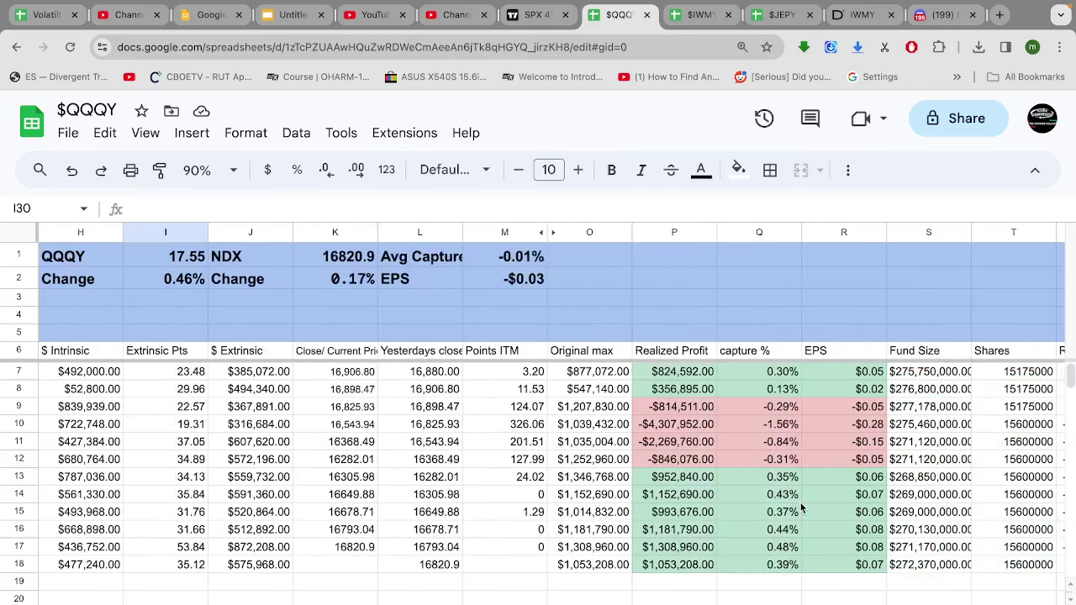
pyautogui.hscroll(2, 801, 508)
pyautogui.hscroll(2, 801, 508)
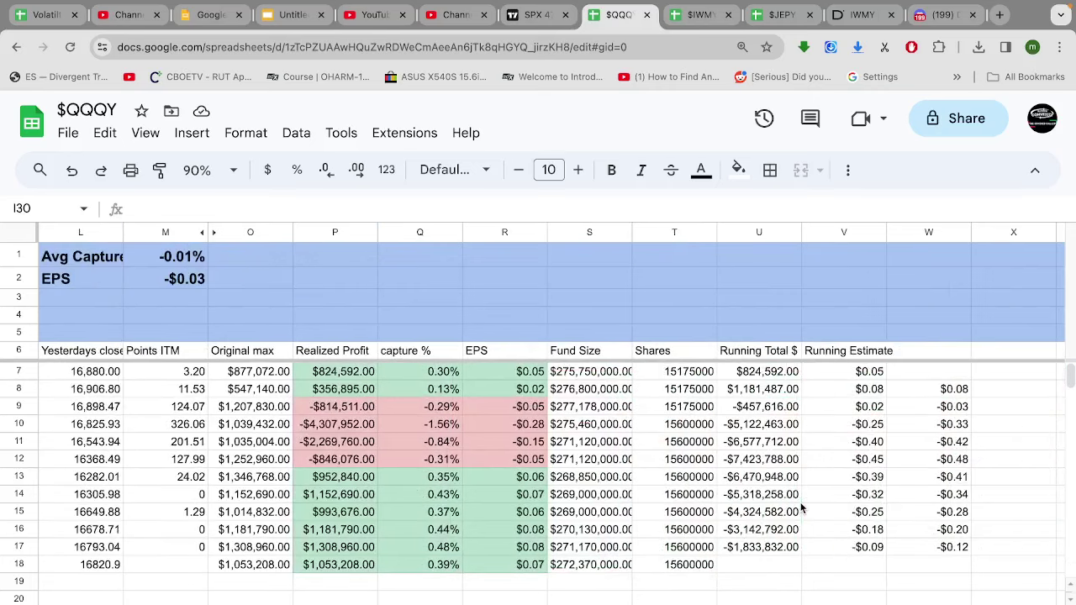
pyautogui.click(853, 551)
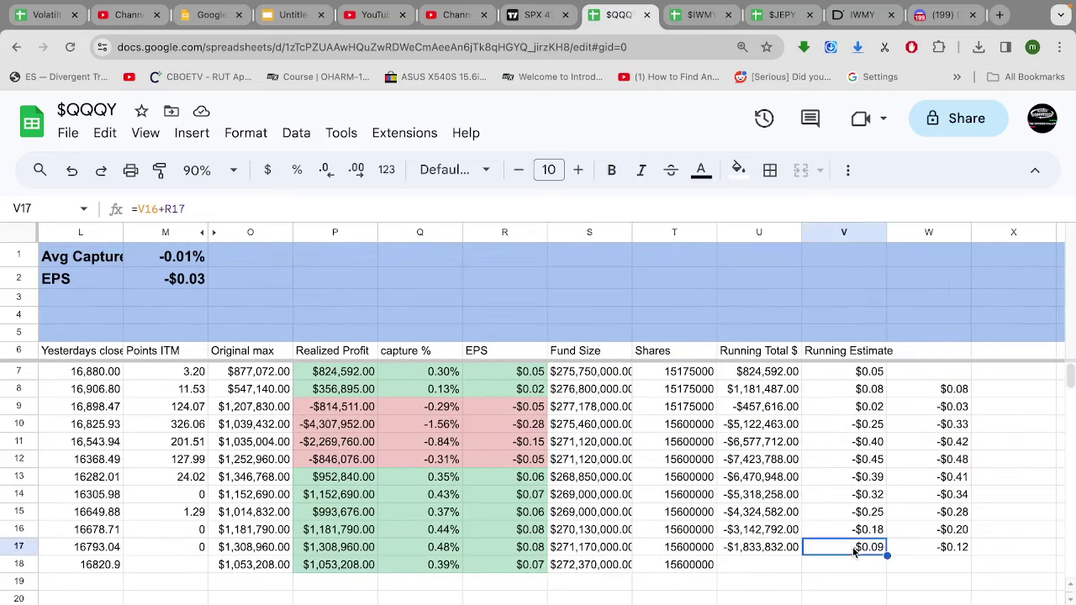
pyautogui.keyDown('shift'); pyautogui.click(957, 548); pyautogui.keyUp('shift')
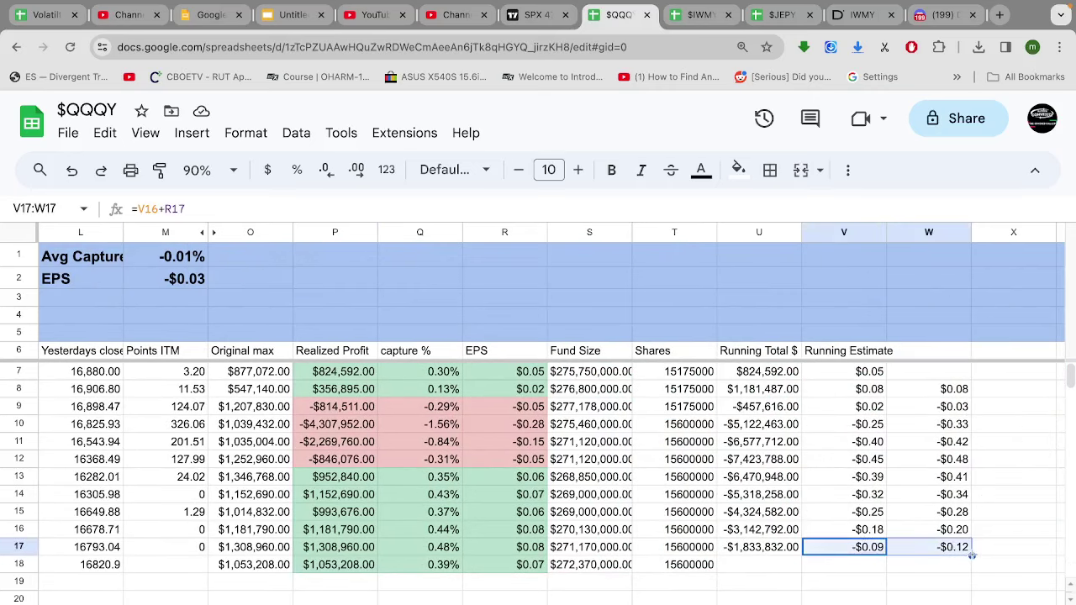
pyautogui.moveTo(971, 555); pyautogui.dragTo(971, 575)
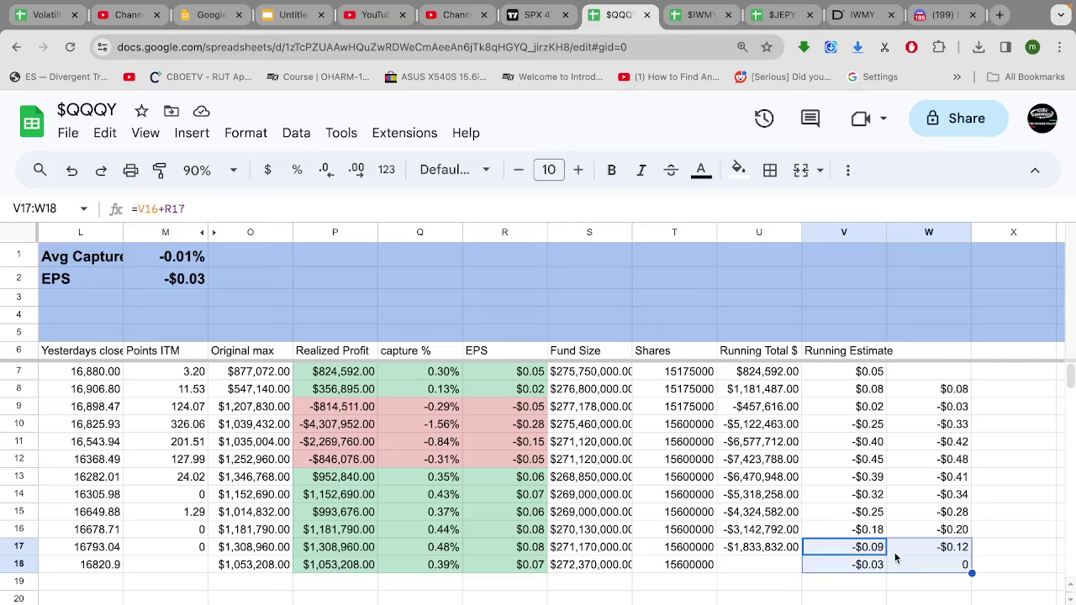
# - Inspect the Points ITM formula in cell M17 of the $QQQY trade rows
pyautogui.click(232, 588)
pyautogui.hscroll(-3, 232, 588)
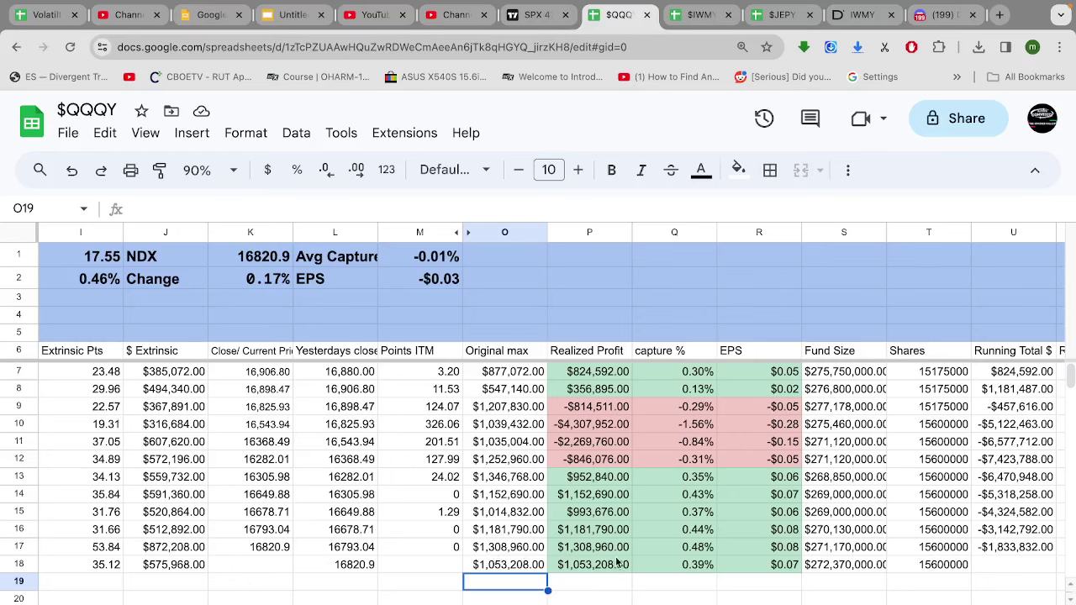
pyautogui.click(438, 551)
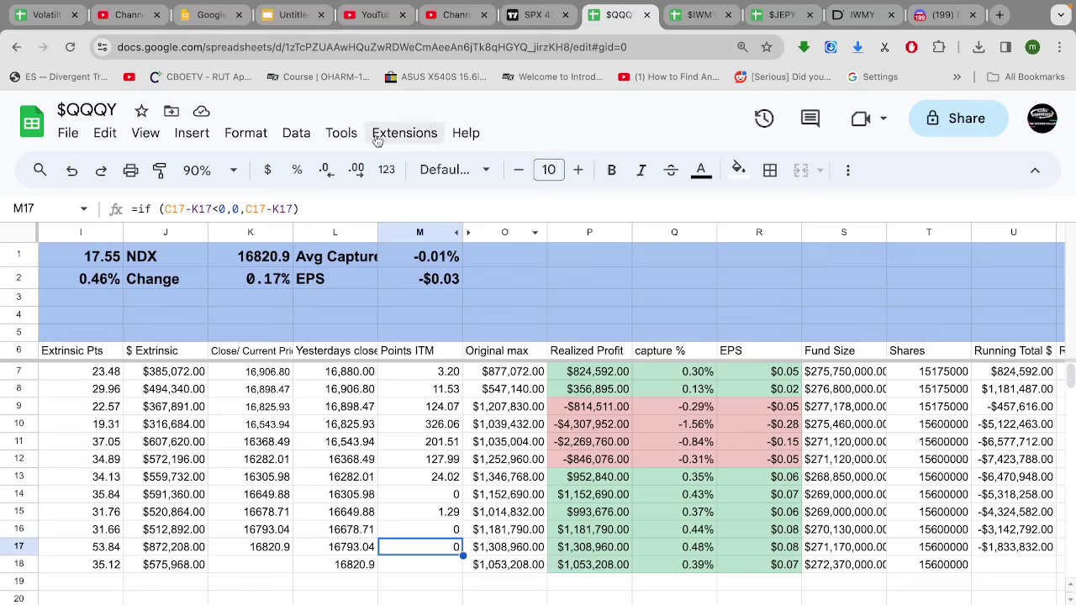
# - Return to TradingView and switch the chart to the Nasdaq 100 index (NDX) to inspect its price action
pyautogui.click(536, 17)
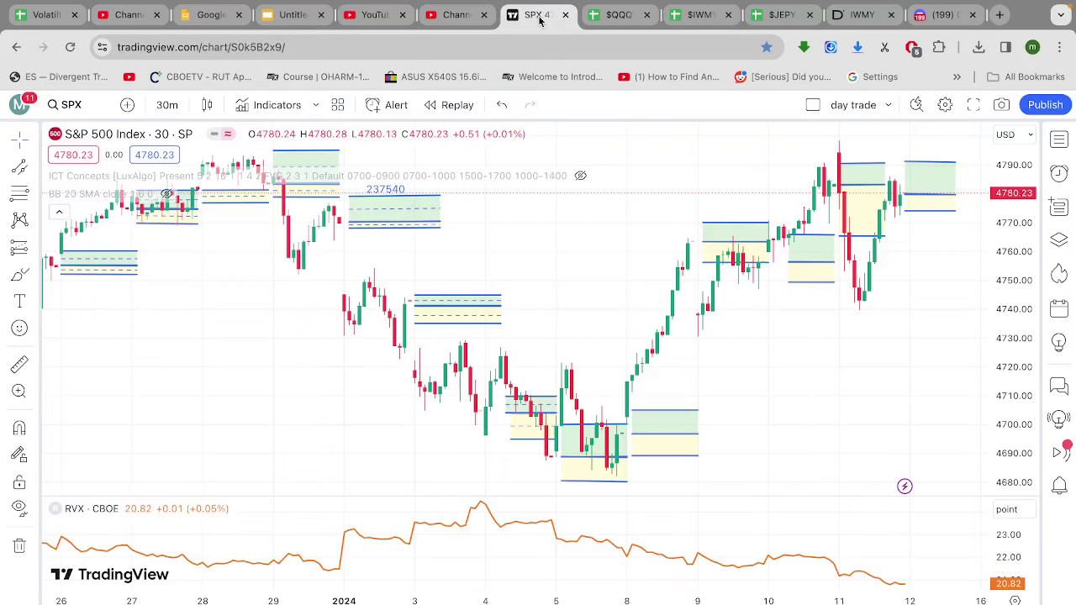
pyautogui.click(72, 104)
pyautogui.write('NDX')
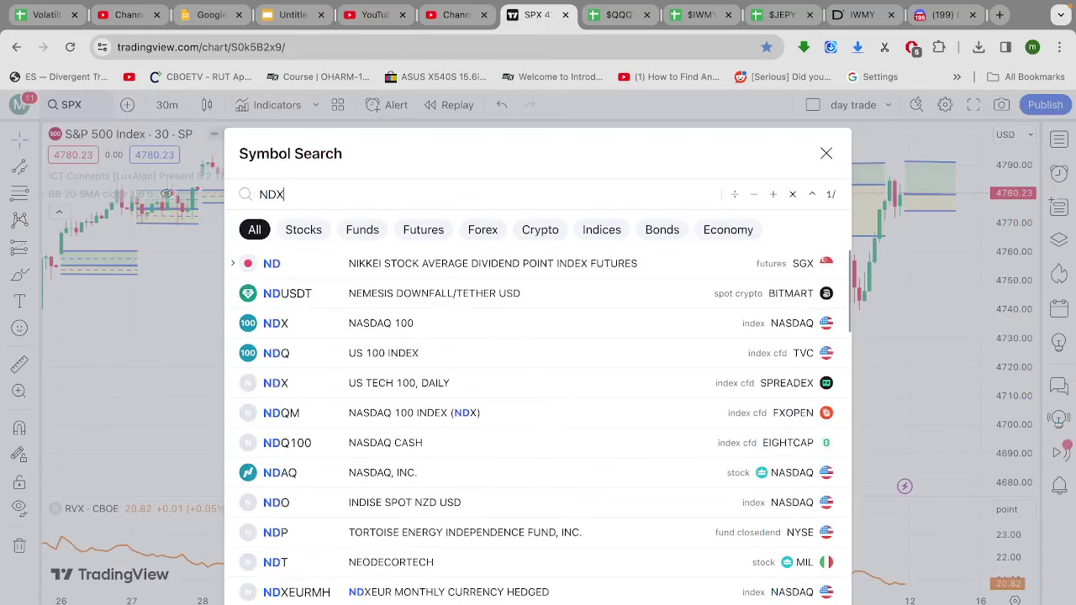
pyautogui.press('Return')
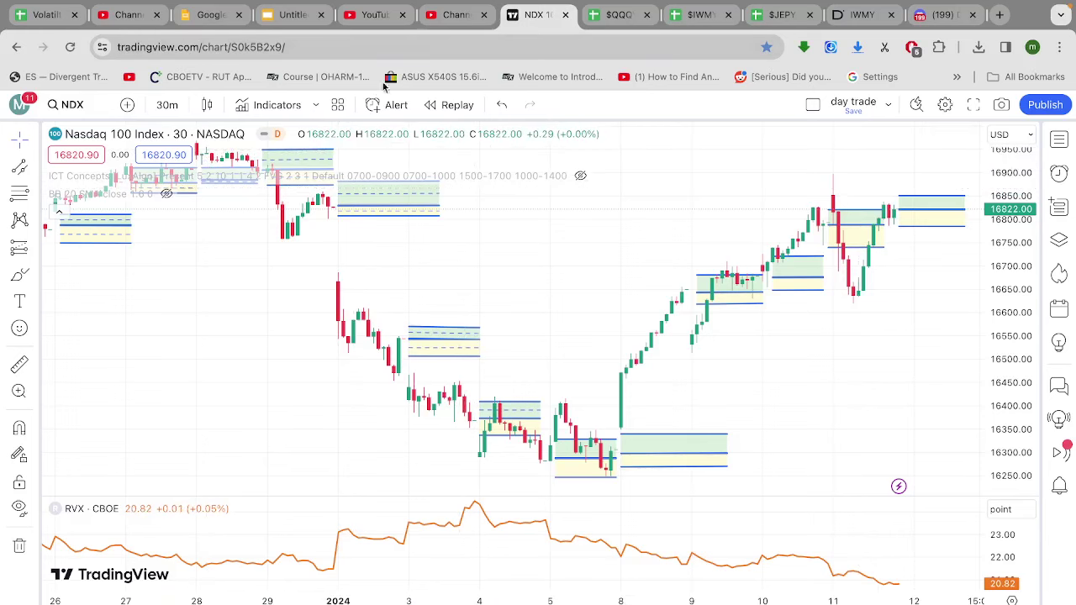
# - Open the $JEPY spreadsheet and examine the 1/11/2024 option price and the realized profit, capture percentage and EPS of all trades
pyautogui.click(782, 17)
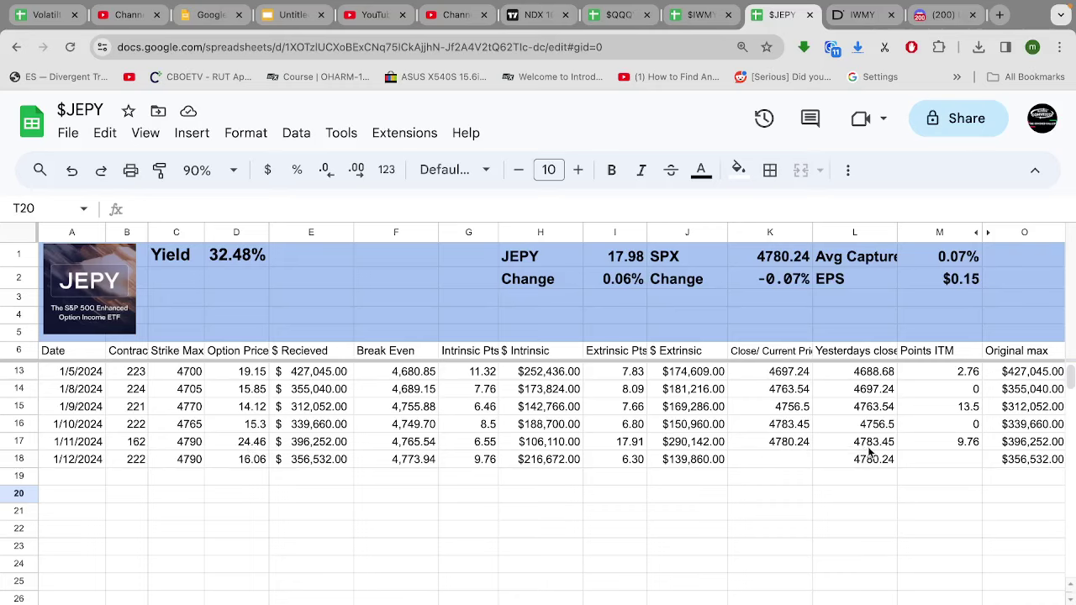
pyautogui.click(260, 446)
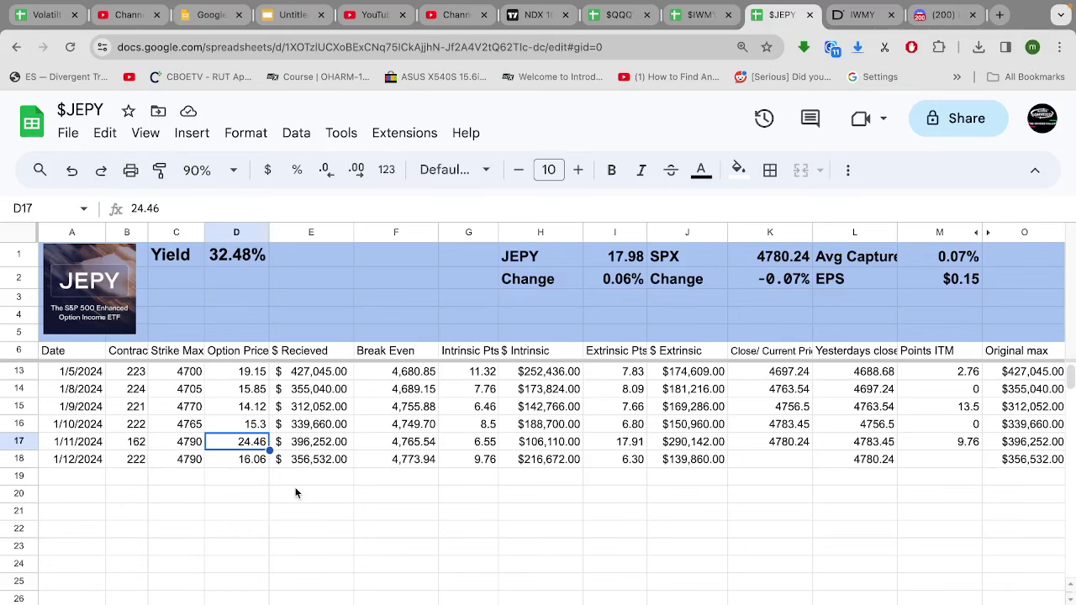
pyautogui.hscroll(5, 295, 493)
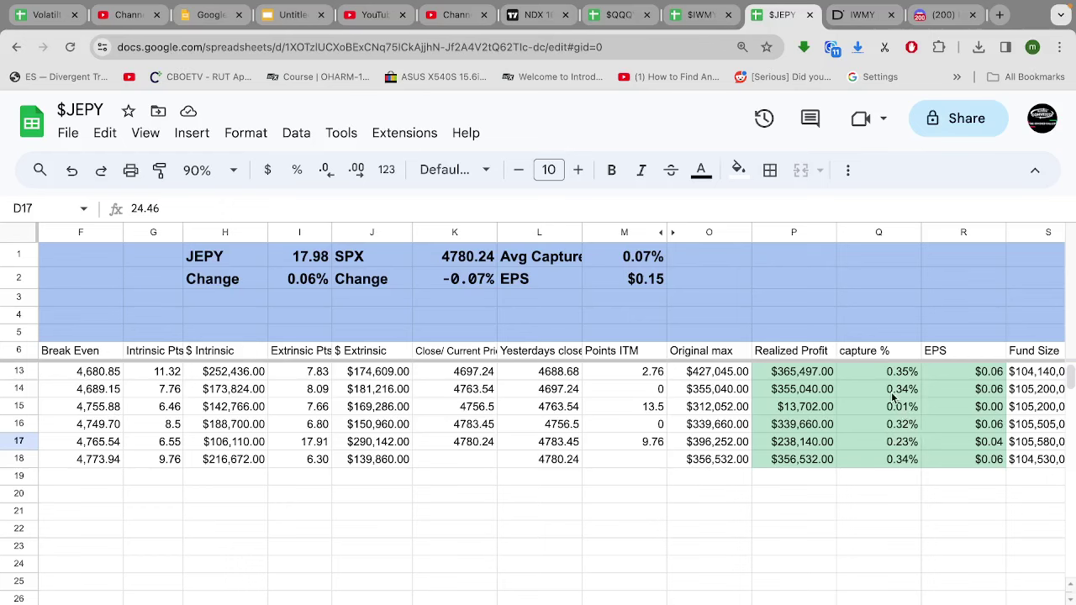
pyautogui.scroll(1, 893, 398)
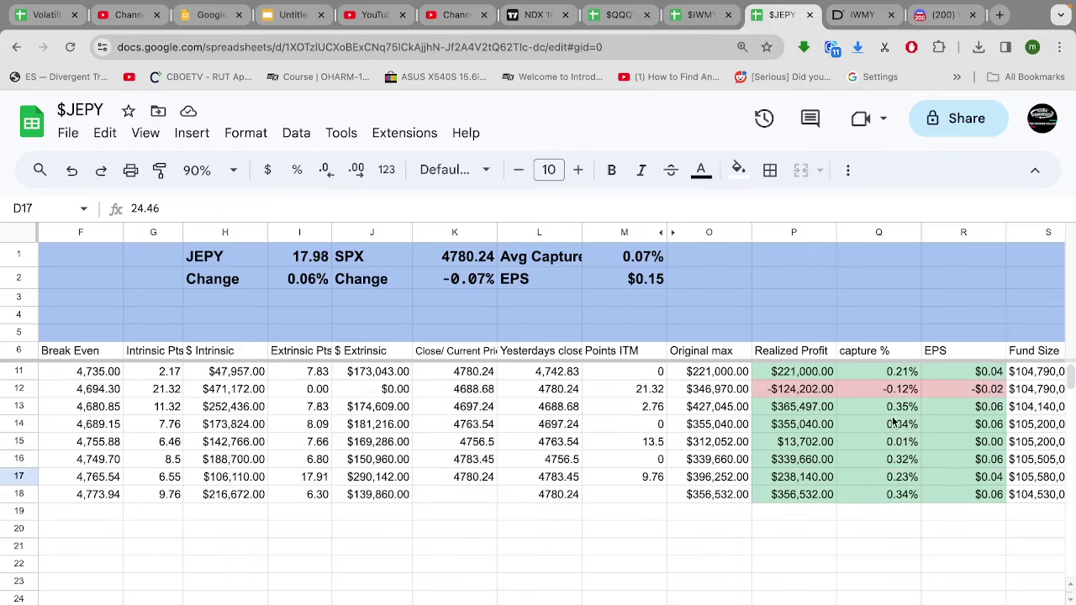
pyautogui.scroll(2, 893, 420)
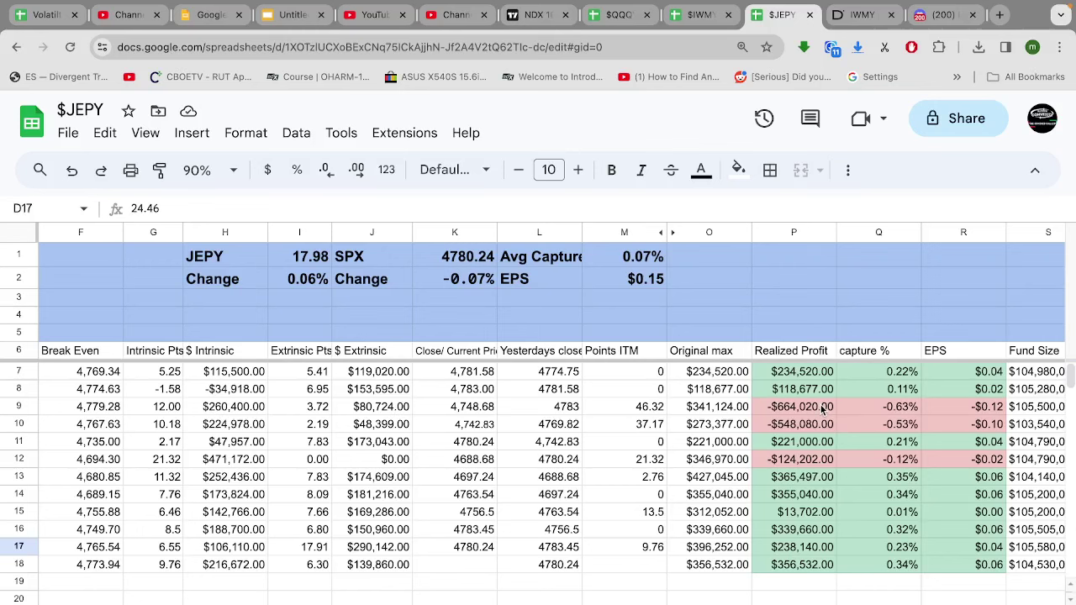
# - Compare the $JEPY fund size, shares, running total and running estimate columns with the yield, average capture and EPS in the header
pyautogui.hscroll(5, 843, 481)
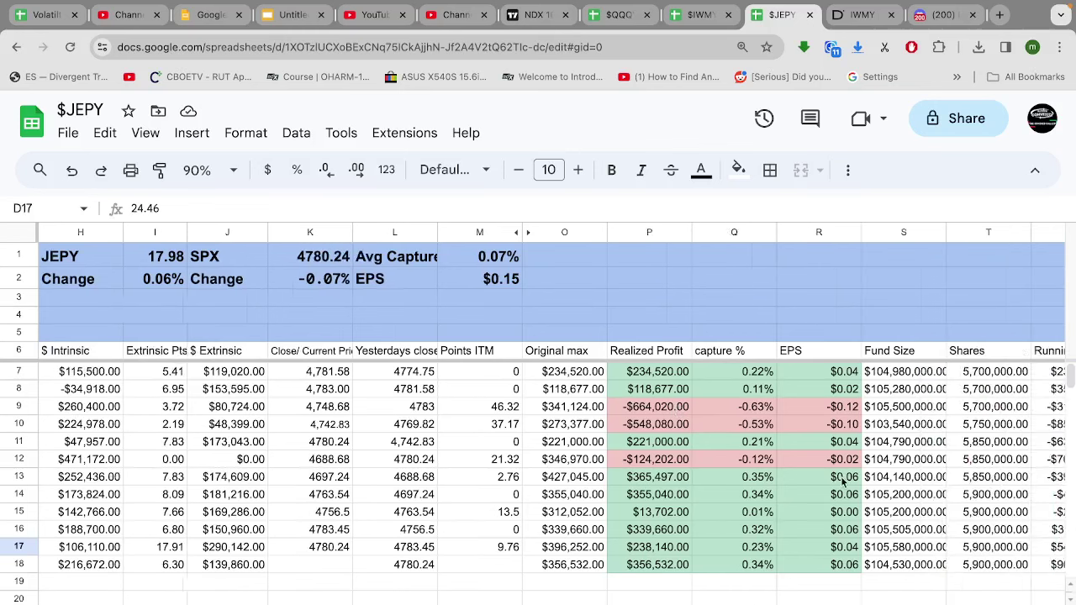
pyautogui.hscroll(3, 843, 479)
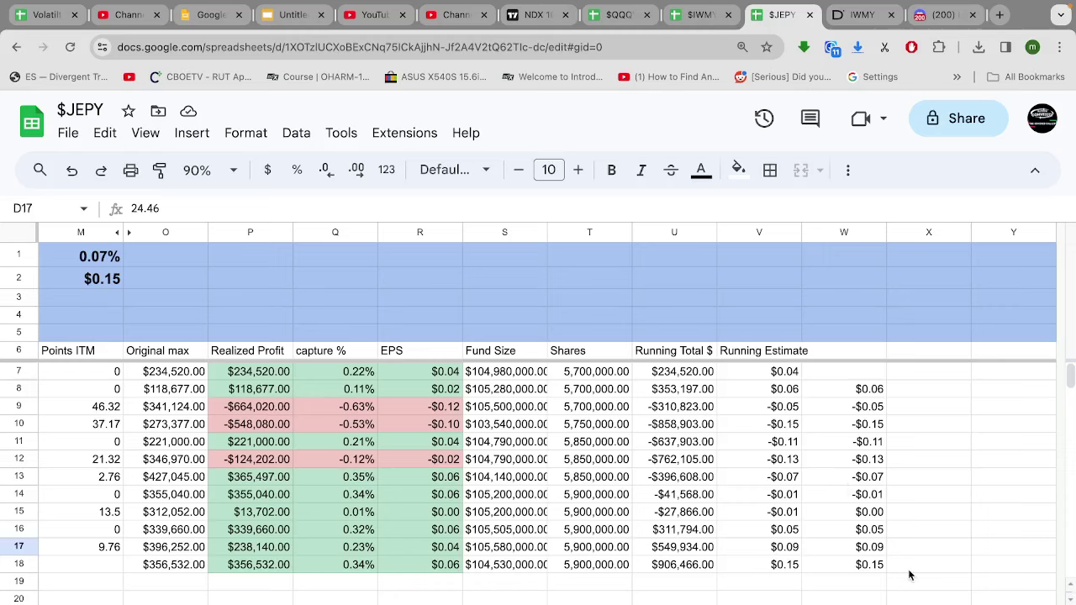
pyautogui.hscroll(-4, 909, 575)
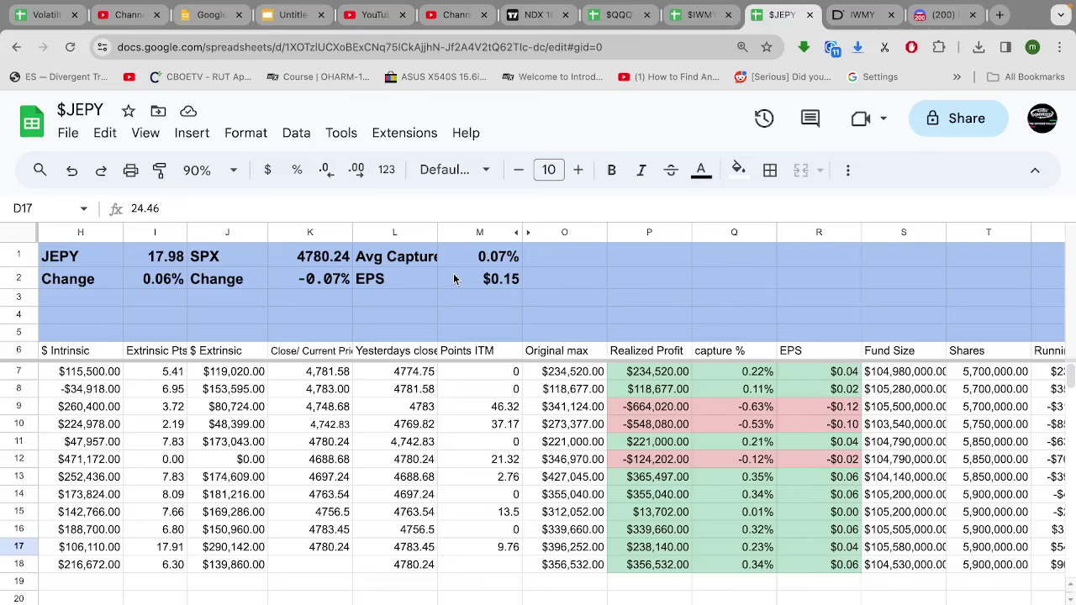
pyautogui.hscroll(-5, 454, 279)
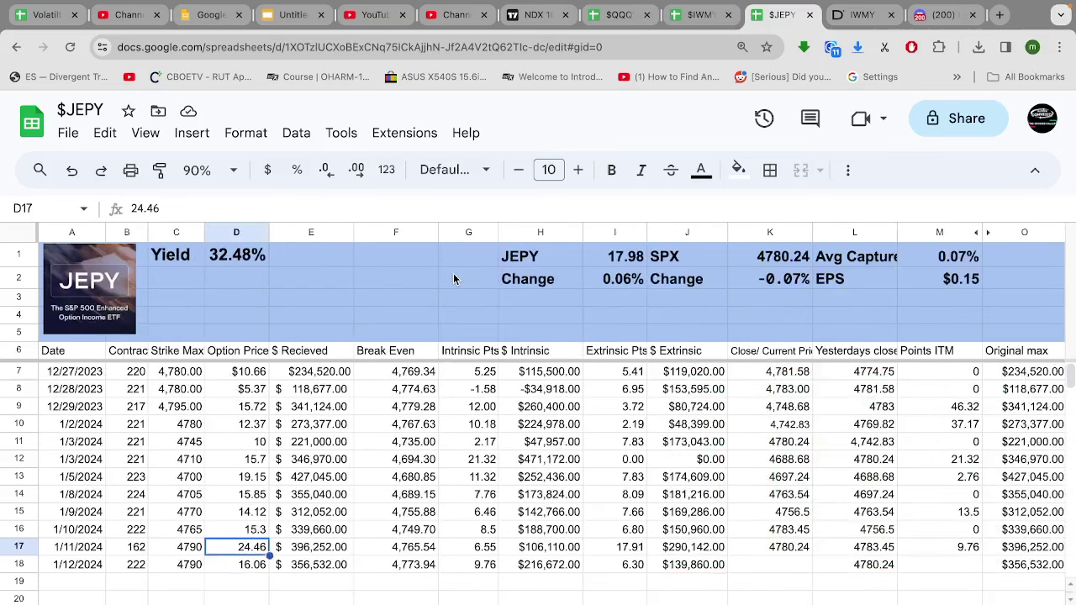
pyautogui.hscroll(3, 453, 273)
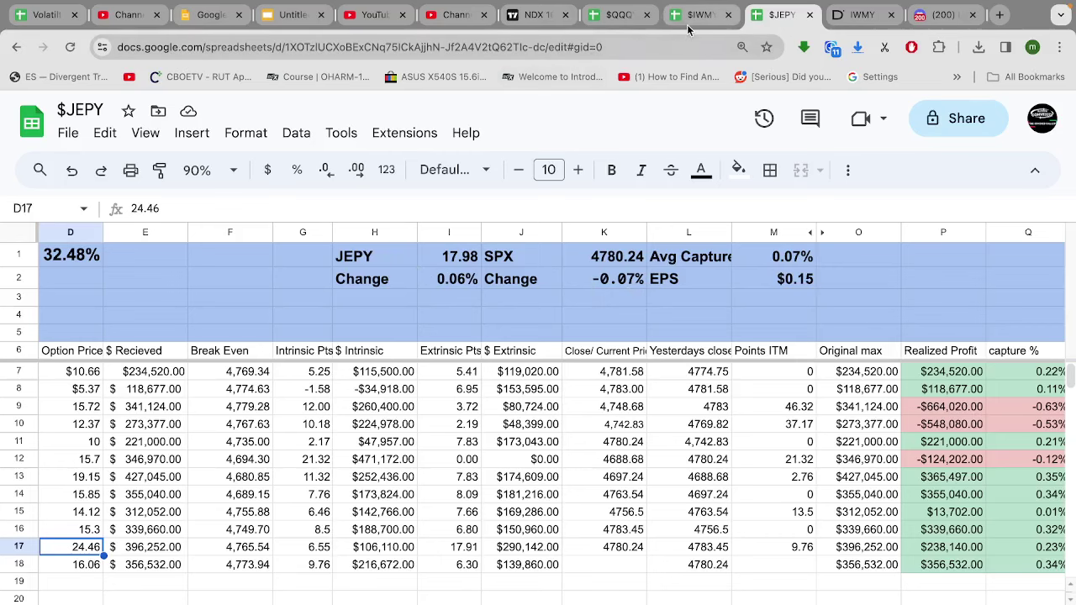
# - Revisit the $QQQY spreadsheet and review the $IWMY 2024 trade rows through realized profit and capture percentage
pyautogui.click(613, 15)
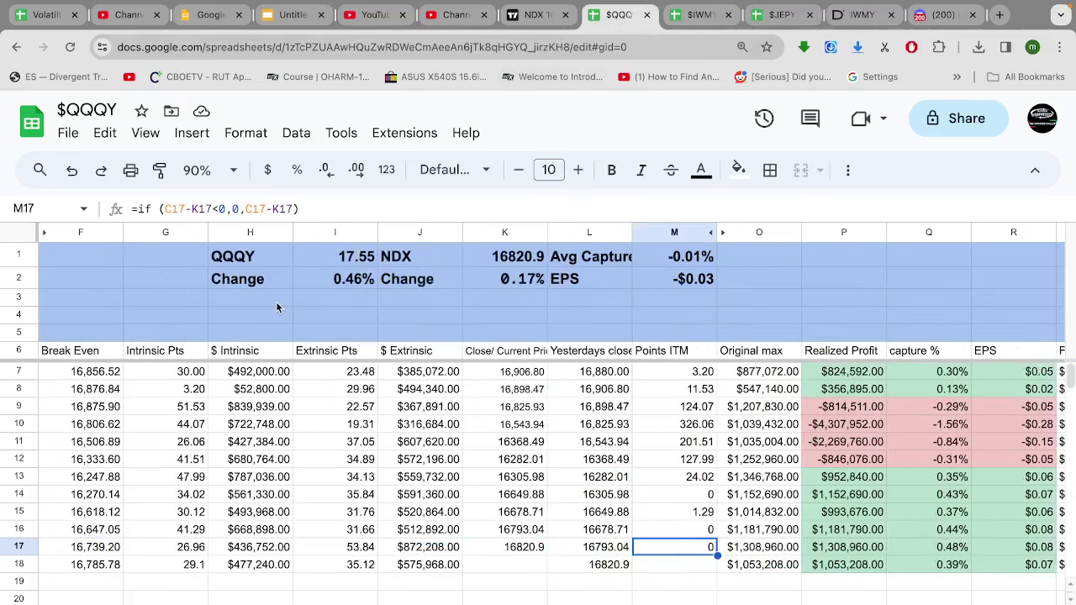
pyautogui.hscroll(-3, 280, 308)
pyautogui.click(704, 23)
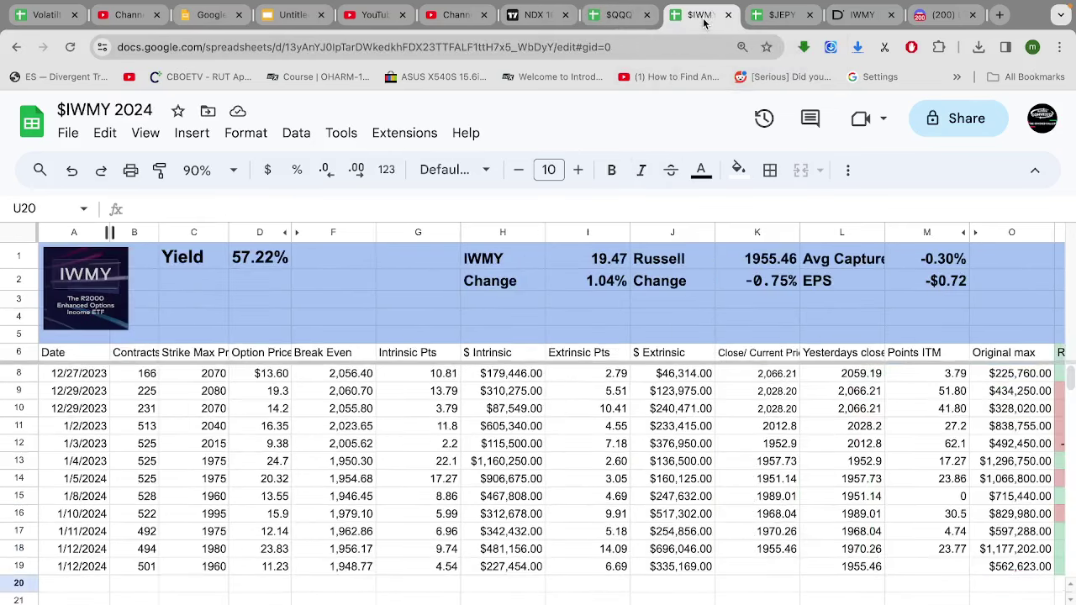
pyautogui.hscroll(4, 690, 455)
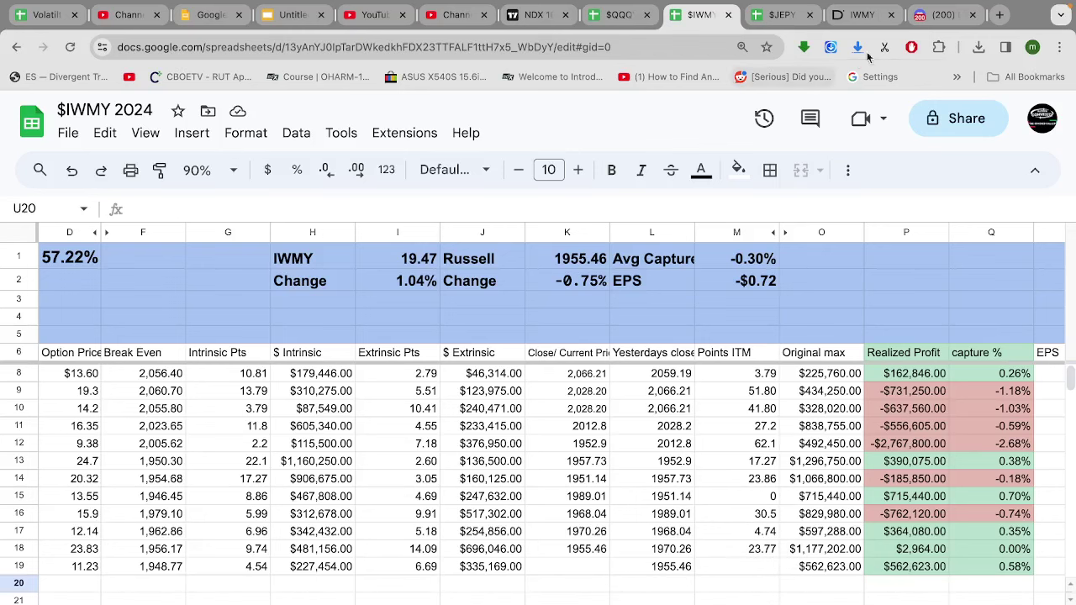
# - Read the latest Discord replies on the IWMY closing trade and compare them with the $IWMY 2024 option prices, capture, EPS and running totals
pyautogui.click(943, 15)
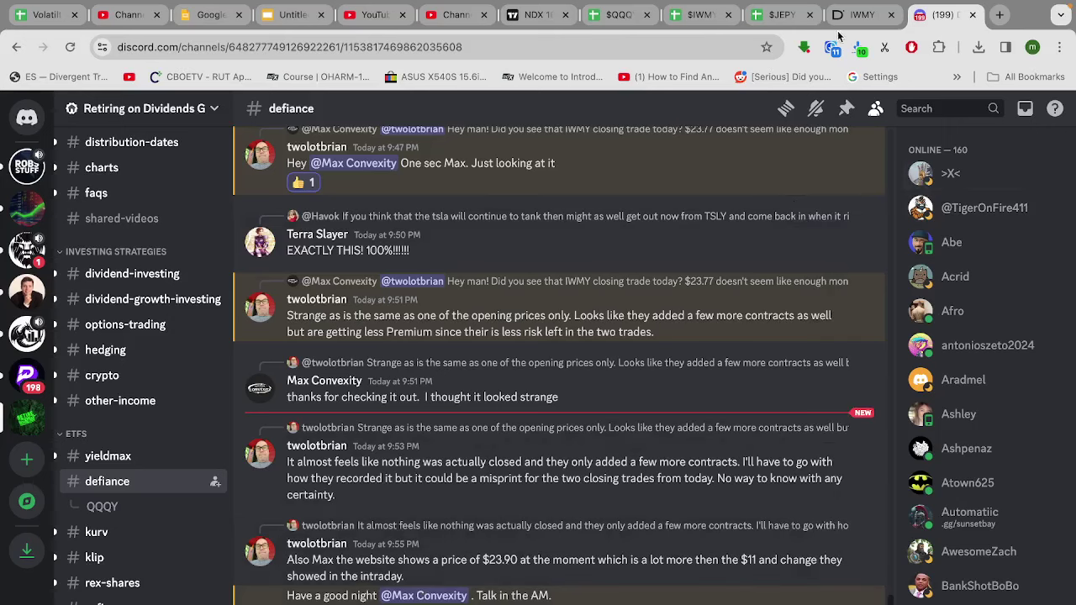
pyautogui.click(703, 16)
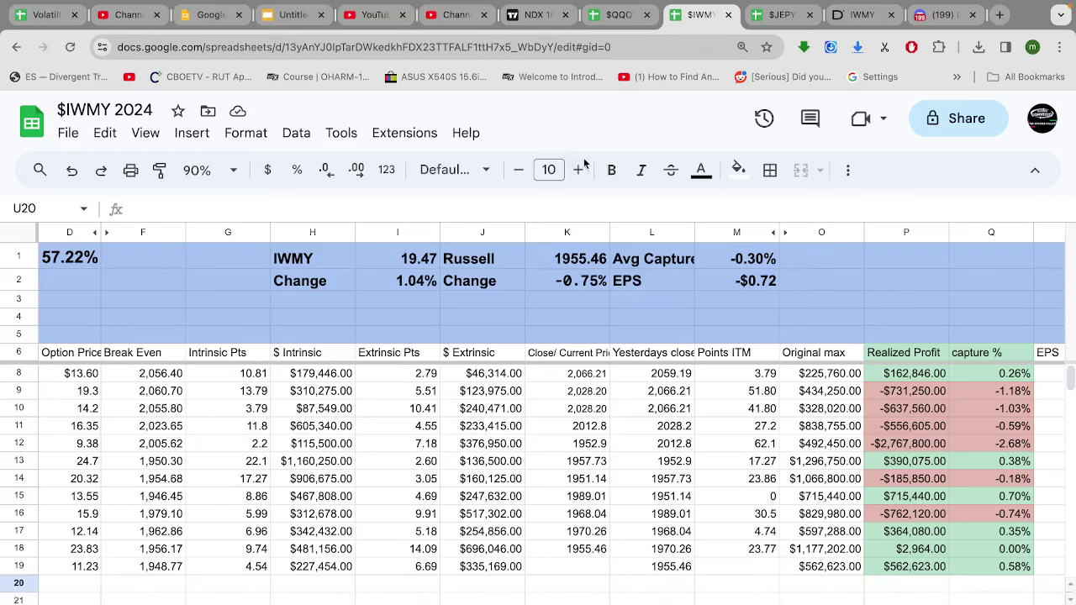
pyautogui.hscroll(-3, 289, 533)
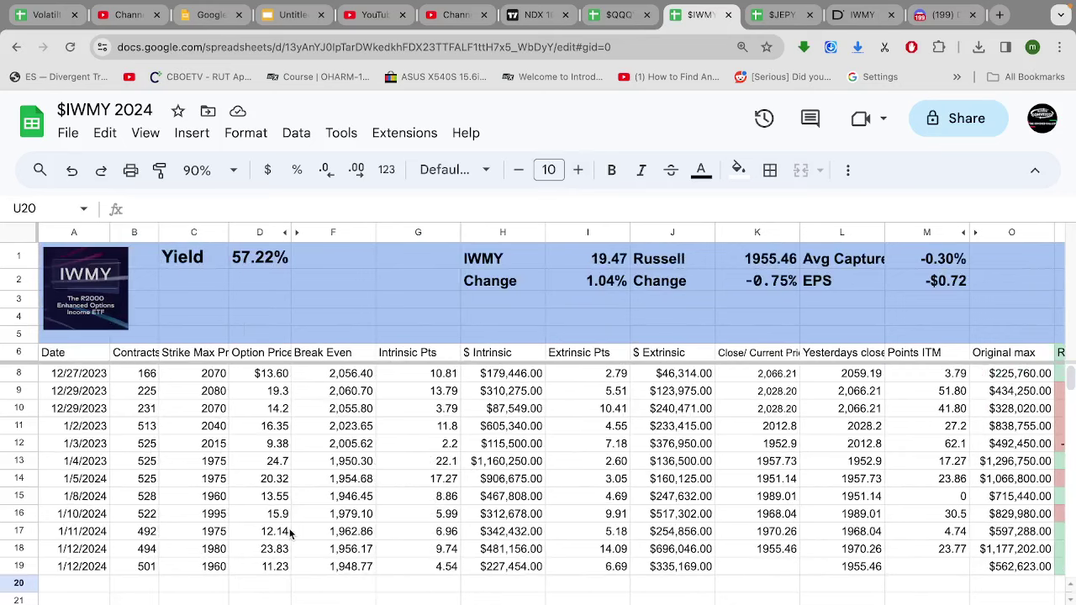
pyautogui.hscroll(3, 289, 533)
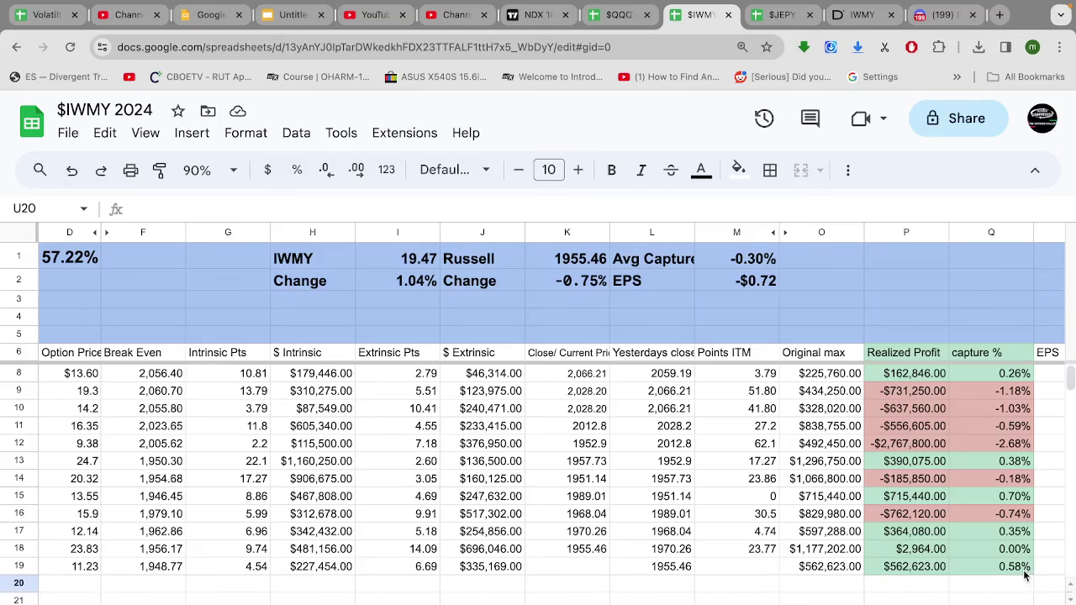
pyautogui.hscroll(2, 1024, 575)
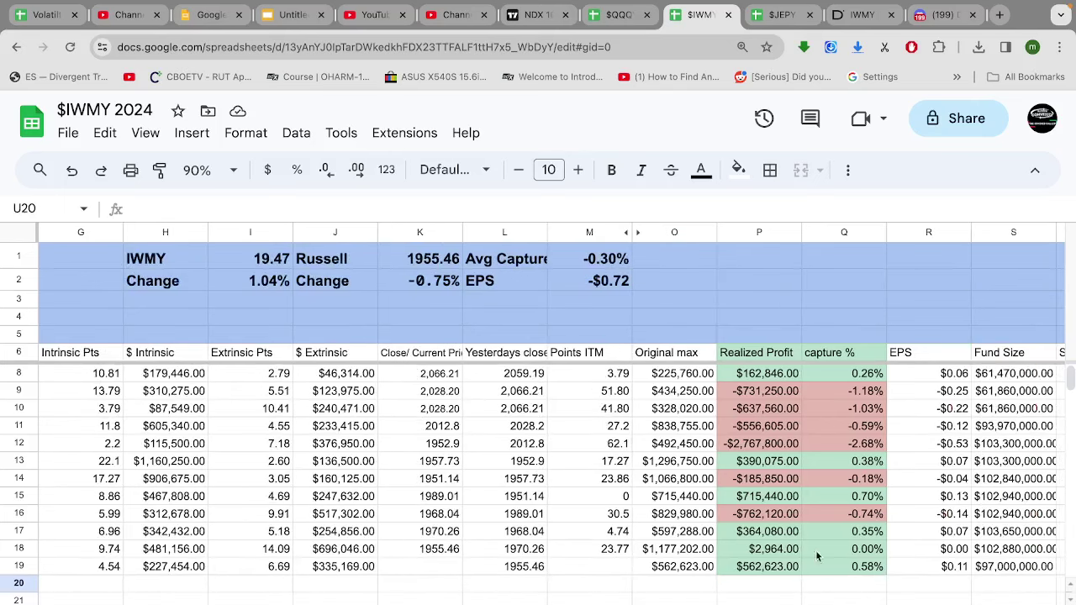
pyautogui.hscroll(4, 869, 435)
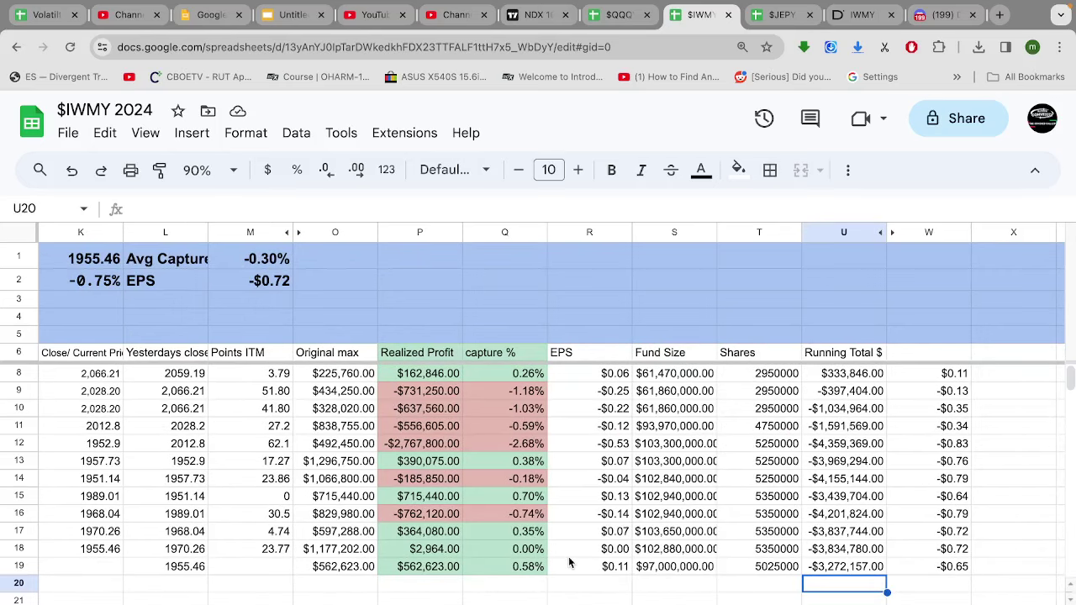
pyautogui.hscroll(-1, 569, 563)
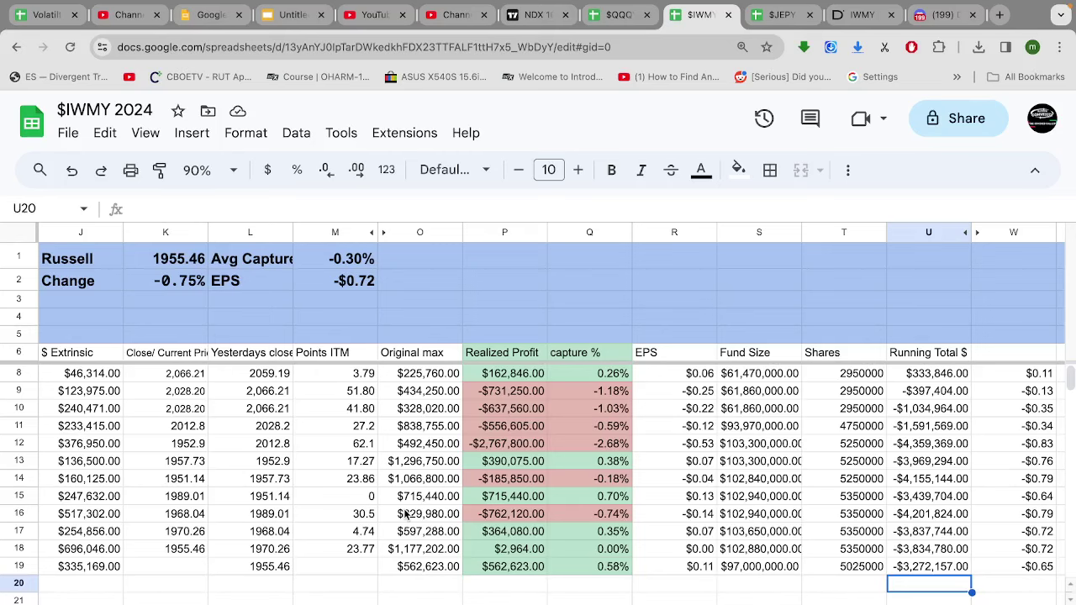
pyautogui.hscroll(-10, 406, 515)
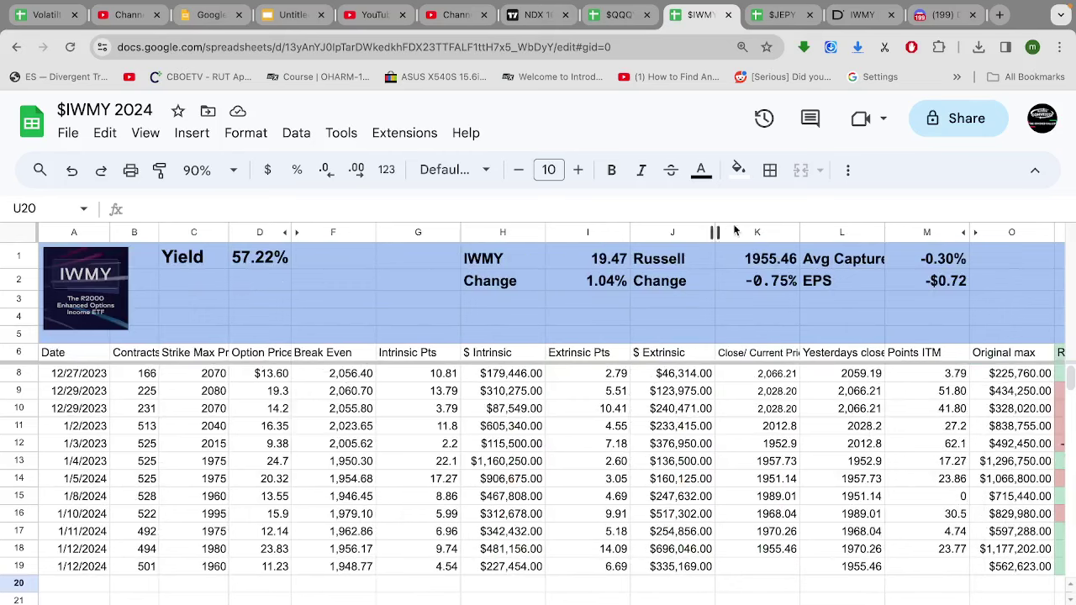
# - Recheck the $JEPY spreadsheet's trade rows from the date column onward, and switch to the OBS Studio window
pyautogui.click(793, 19)
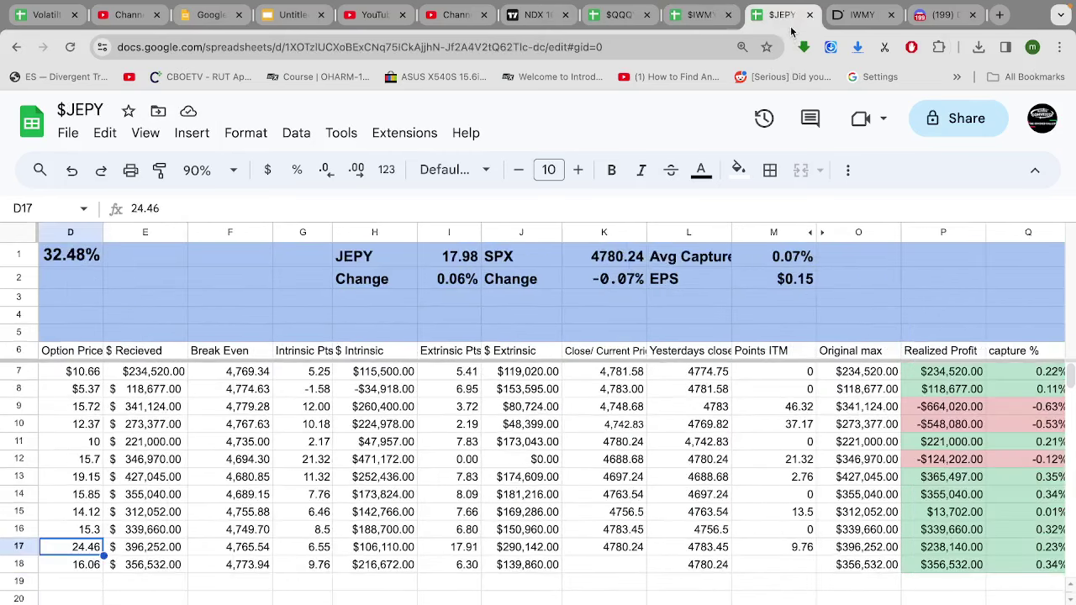
pyautogui.hscroll(-3, 225, 314)
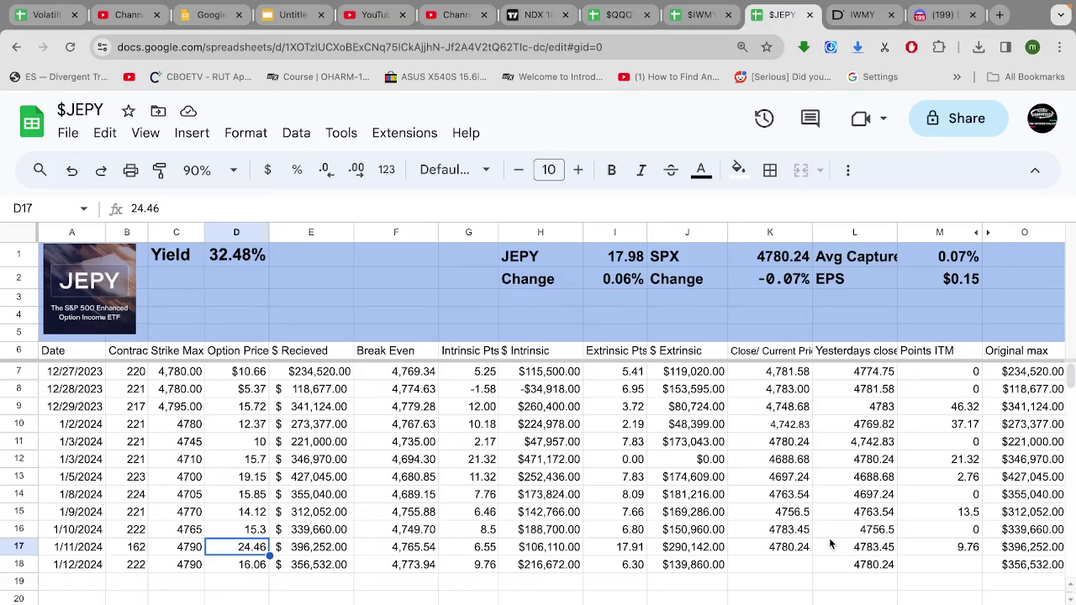
pyautogui.hotkey('ctrl', 'Up')
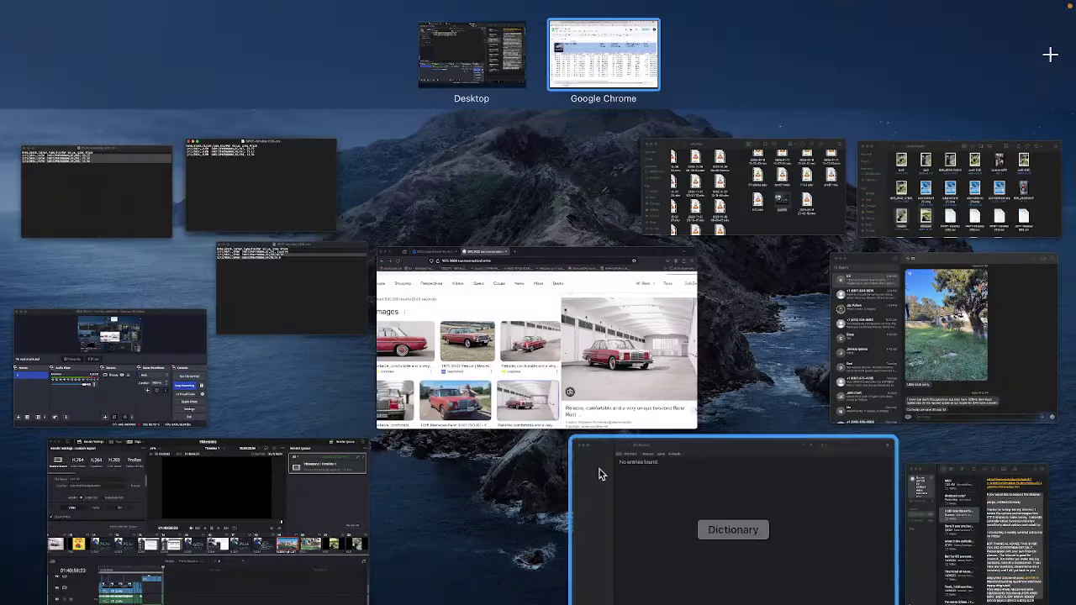
pyautogui.click(167, 364)
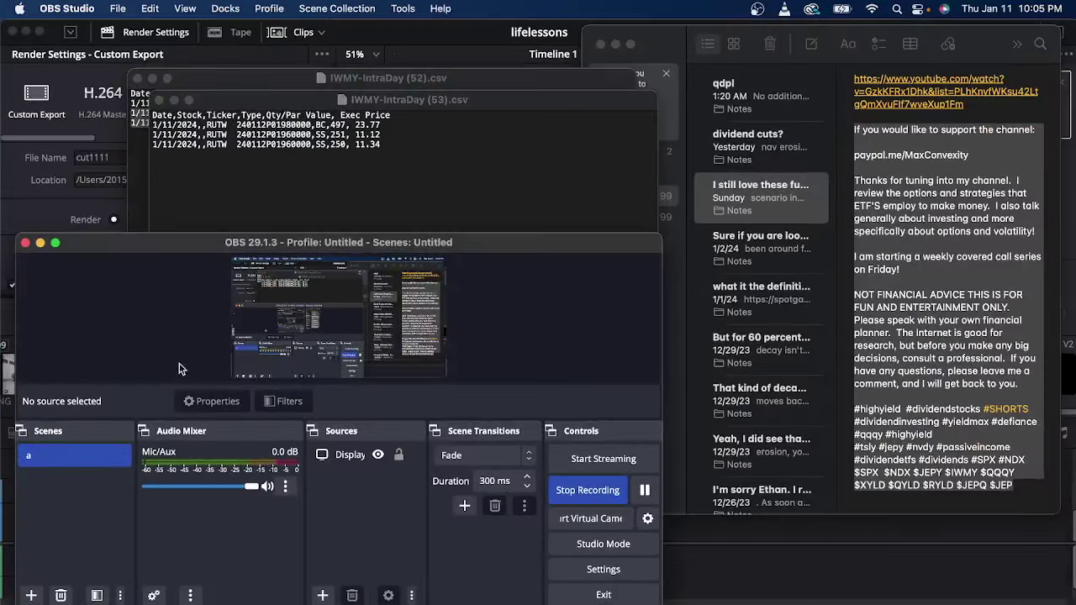